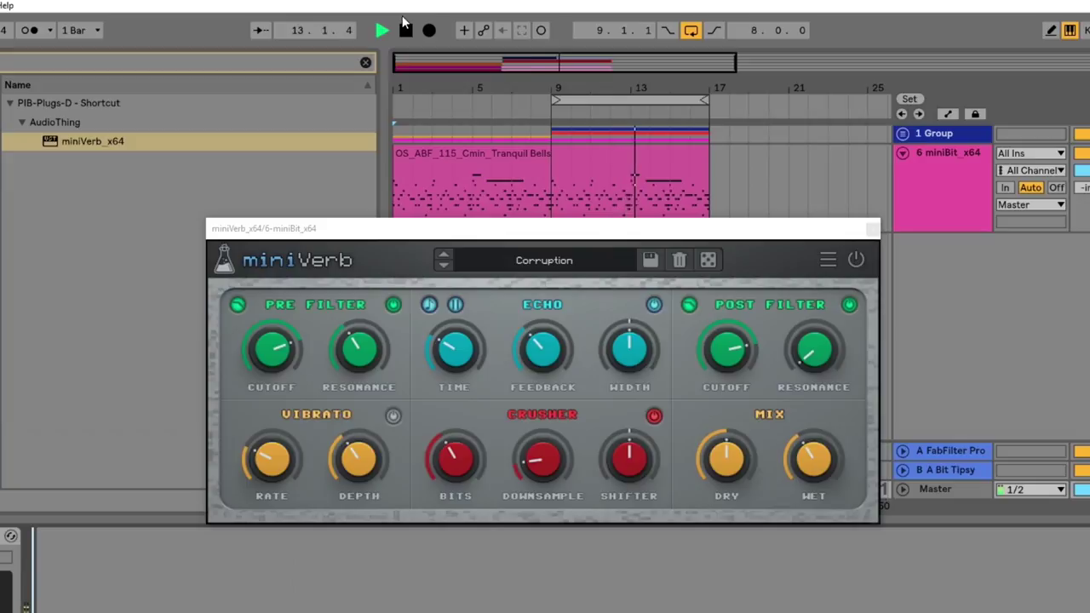
Turn off the arrangement loop and stop playback
{"action": "left_click", "coordinate": [690, 30]}
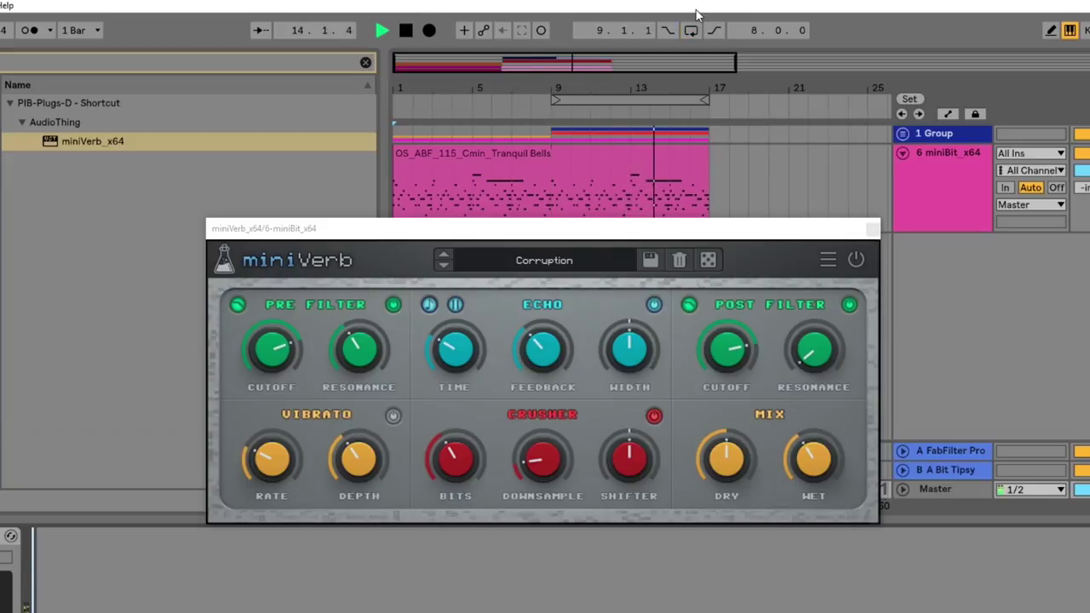
{"action": "left_click", "coordinate": [407, 31]}
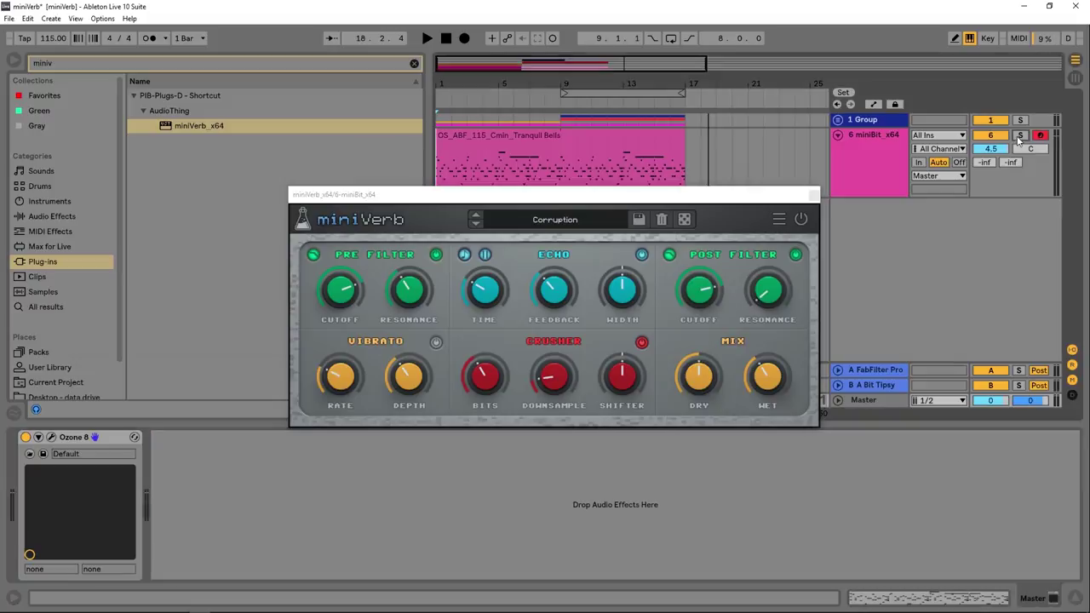
Solo the 6 miniBit_x64 track and place its miniBit and miniVerb plug-in windows side by side
{"action": "left_click", "coordinate": [1019, 138]}
{"action": "left_click", "coordinate": [885, 151]}
{"action": "left_click", "coordinate": [51, 437]}
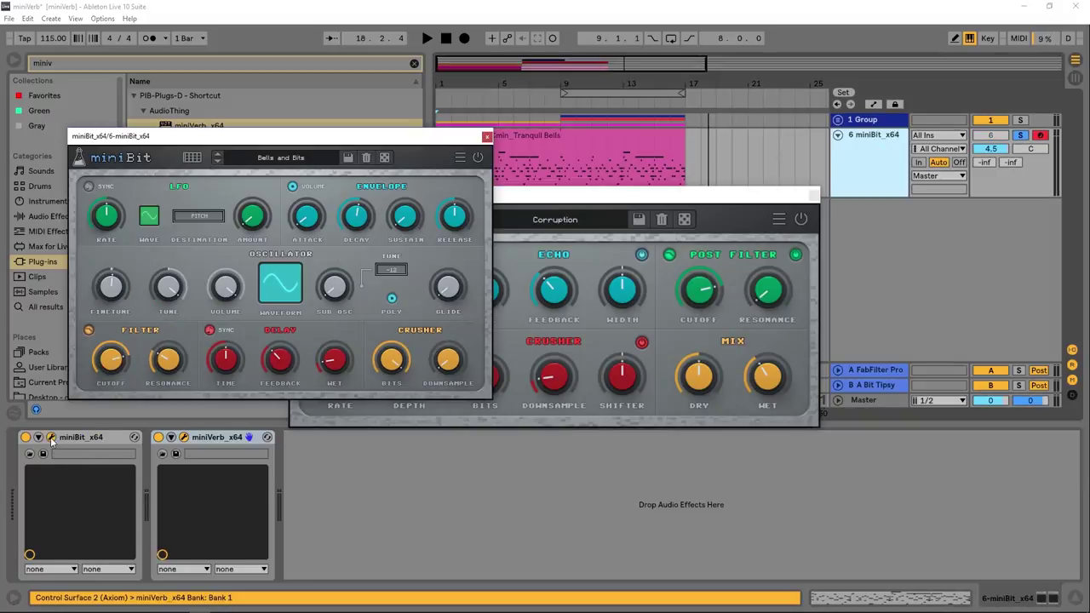
{"action": "left_click_drag", "start_coordinate": [240, 150], "coordinate": [259, 107]}
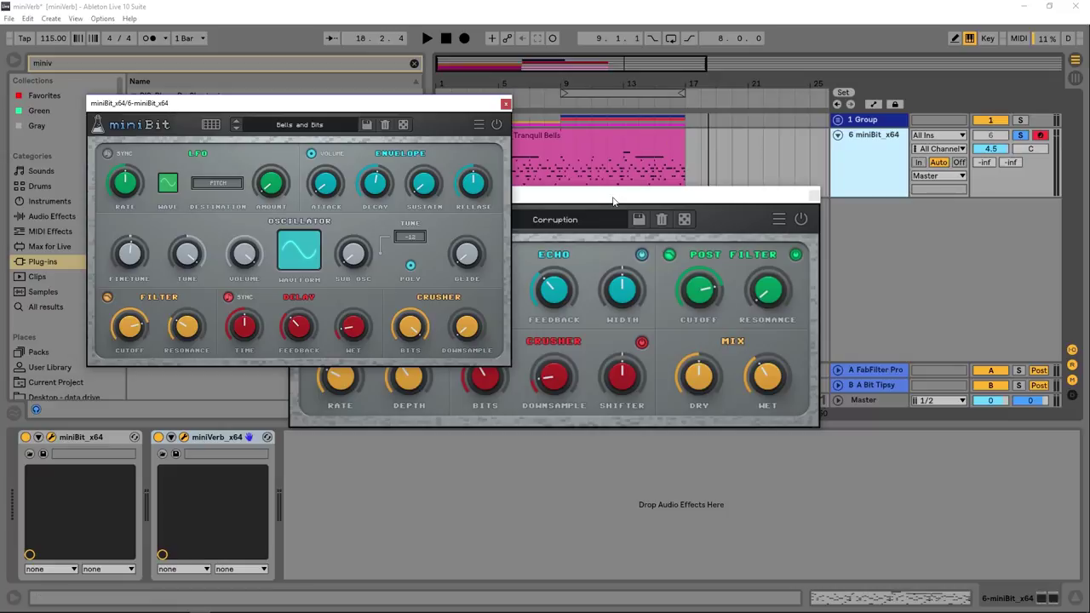
{"action": "left_click_drag", "start_coordinate": [596, 195], "coordinate": [822, 194]}
Audition the Tranquil Bells clip with miniVerb bypassed and again with it enabled
{"action": "left_click", "coordinate": [190, 457]}
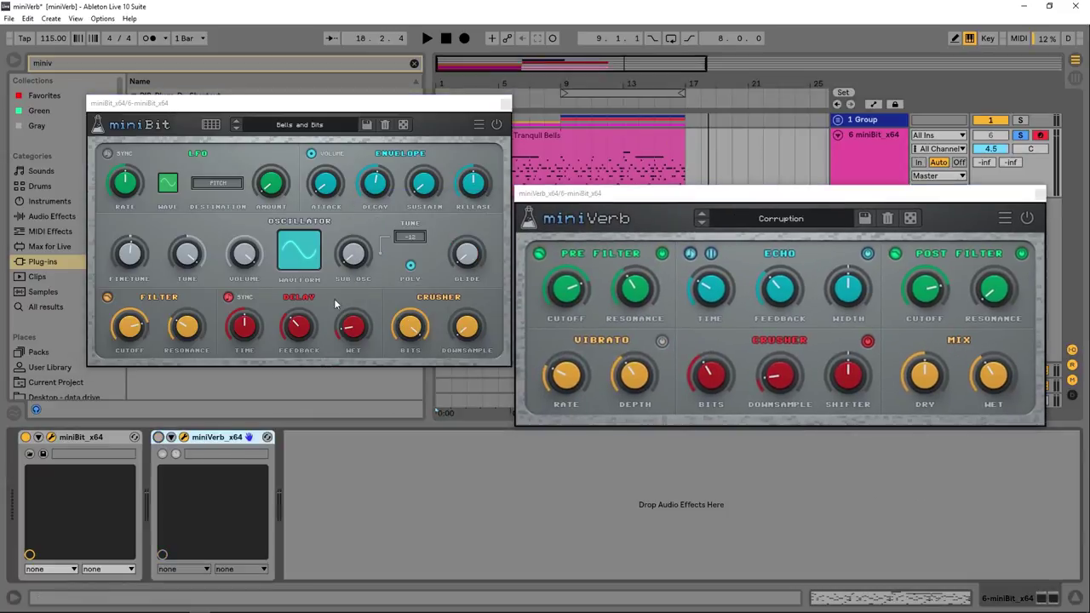
{"action": "key", "text": "space"}
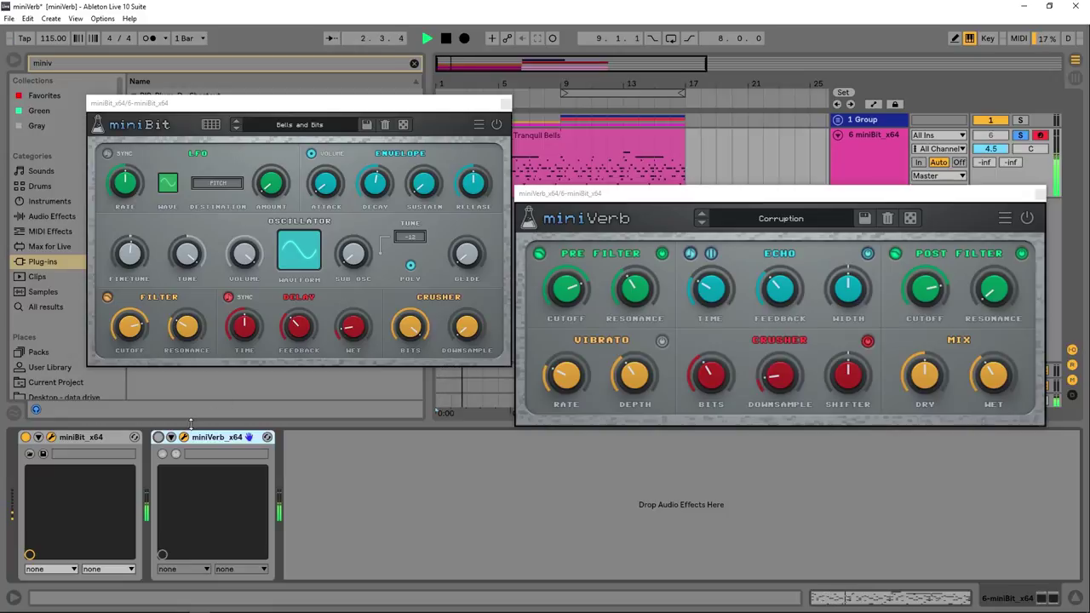
{"action": "key", "text": "space"}
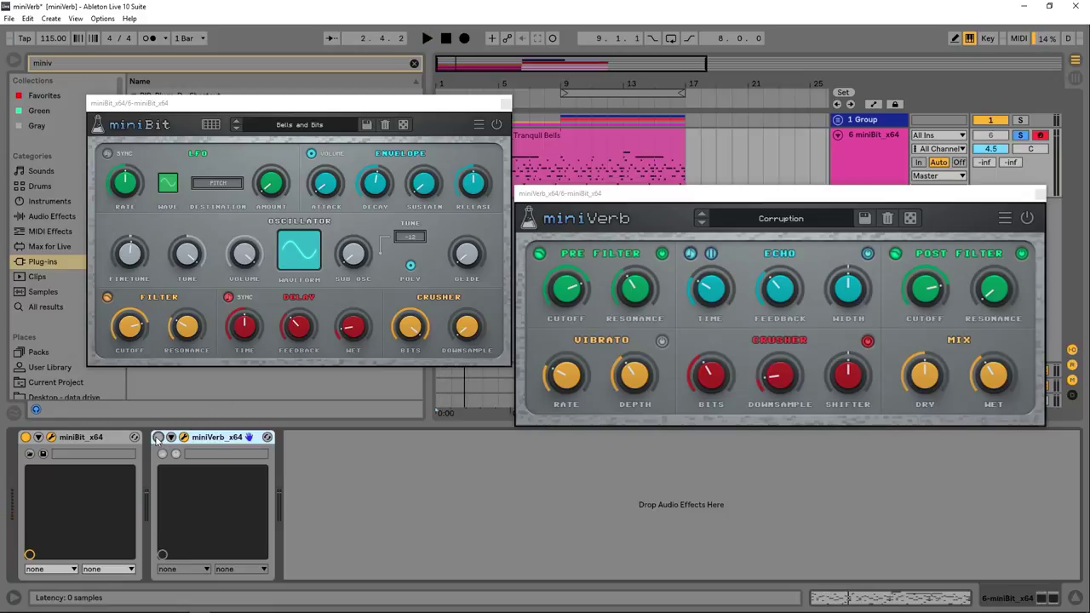
{"action": "left_click", "coordinate": [158, 437]}
{"action": "key", "text": "space"}
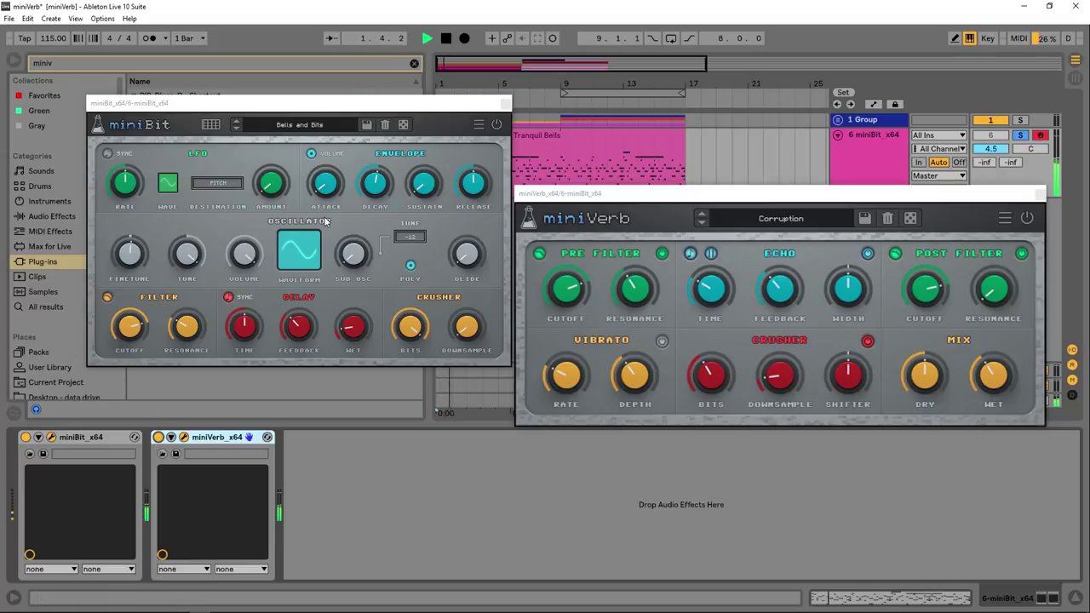
Close the miniBit window, move the miniVerb window to the middle of the workspace and stop playback
{"action": "left_click", "coordinate": [504, 103]}
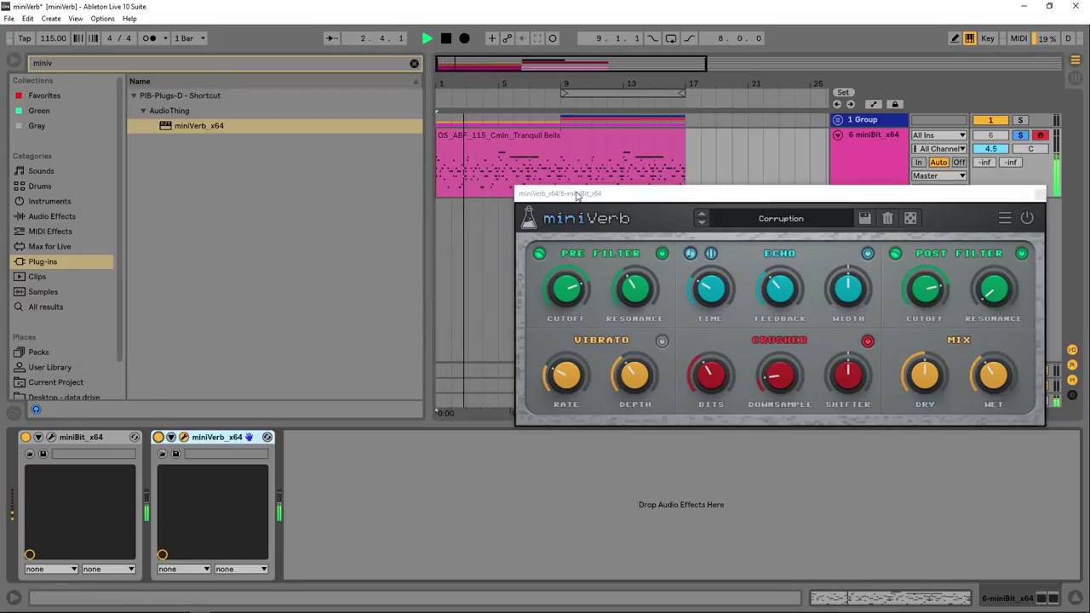
{"action": "left_click_drag", "start_coordinate": [577, 196], "coordinate": [388, 238]}
{"action": "key", "text": "space"}
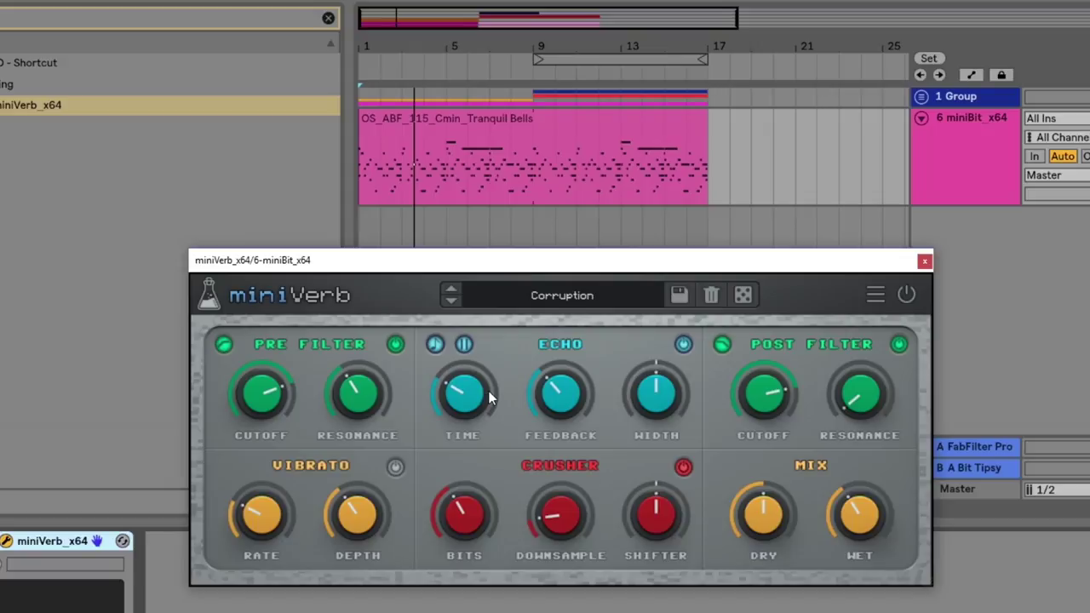
Try the tempo-synced echo time in miniVerb and switch the echo's sync back off
{"action": "left_click", "coordinate": [434, 345]}
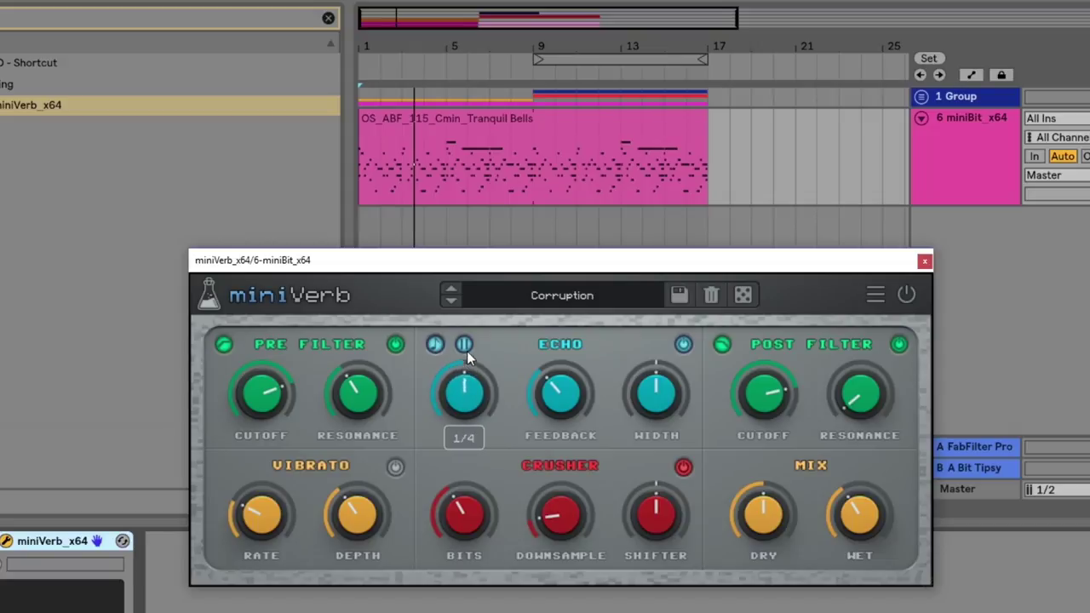
{"action": "left_click_drag", "start_coordinate": [462, 370], "coordinate": [457, 402]}
{"action": "left_click", "coordinate": [436, 345]}
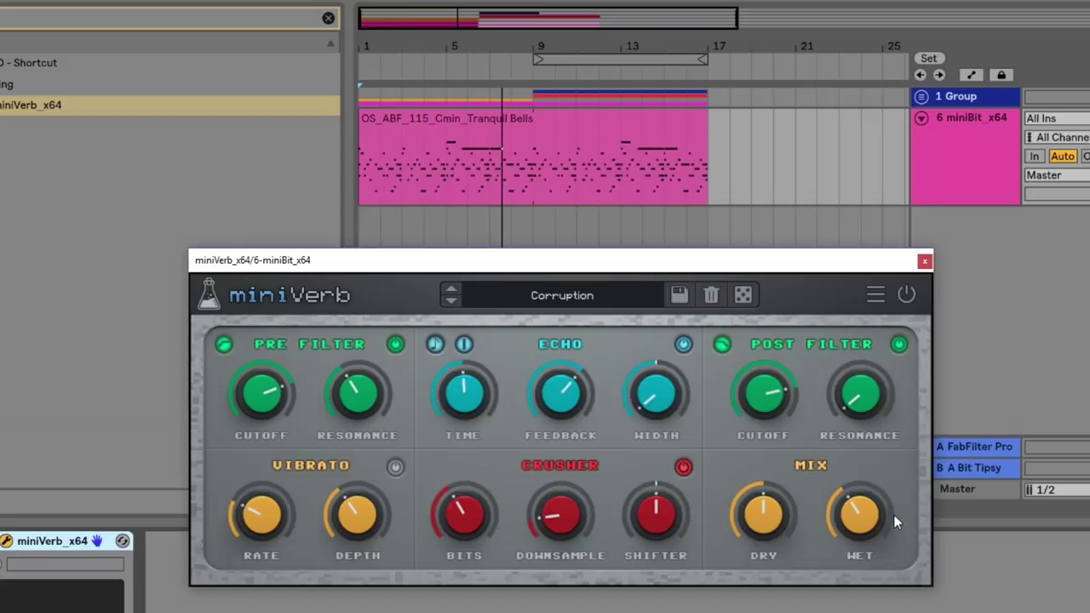
Lower the dry level in miniVerb's Mix section and set the wet level to +6.6 dB
{"action": "left_click_drag", "start_coordinate": [864, 516], "coordinate": [869, 479]}
{"action": "left_click_drag", "start_coordinate": [766, 518], "coordinate": [761, 556]}
{"action": "left_click_drag", "start_coordinate": [856, 521], "coordinate": [855, 513]}
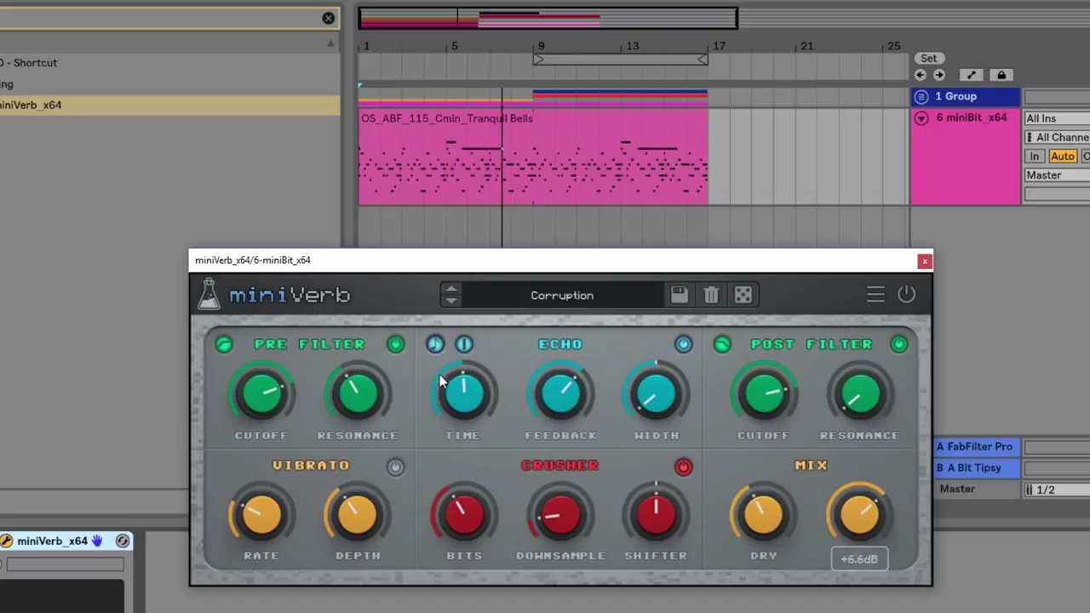
Restart playback with the crusher off, shorten the echo time and reduce the echo feedback to 34%
{"action": "key", "text": "space"}
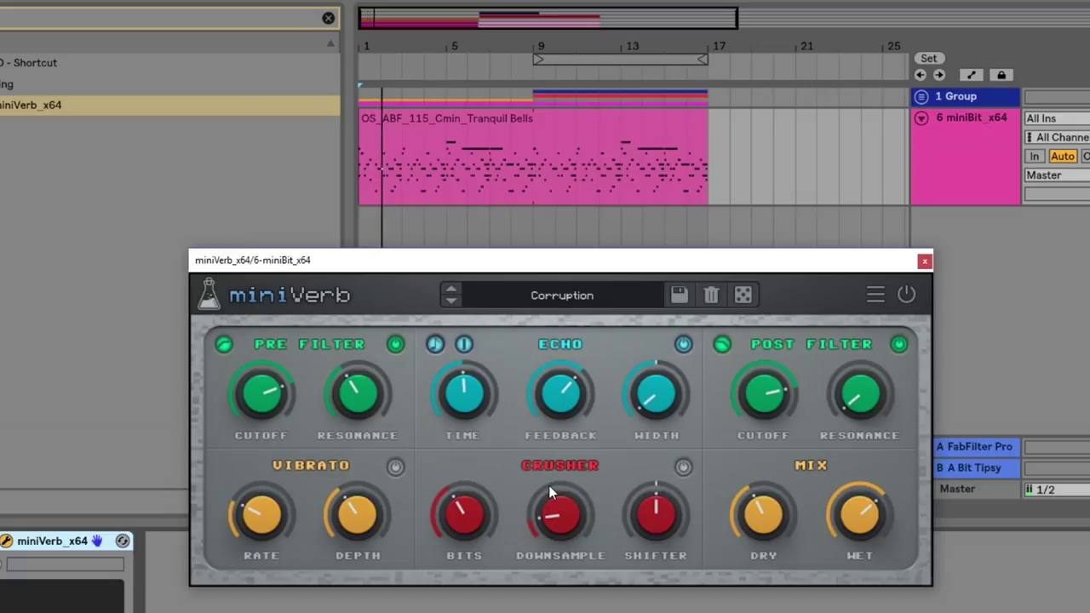
{"action": "key", "text": "space"}
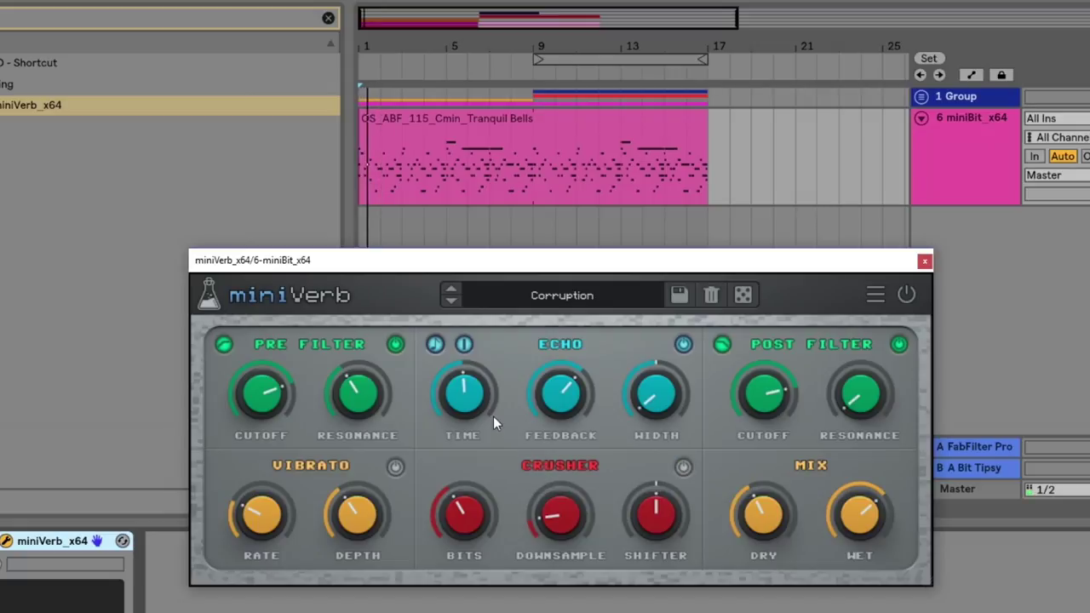
{"action": "left_click_drag", "start_coordinate": [479, 397], "coordinate": [465, 473]}
{"action": "left_click", "coordinate": [467, 395]}
{"action": "left_click_drag", "start_coordinate": [466, 400], "coordinate": [489, 436]}
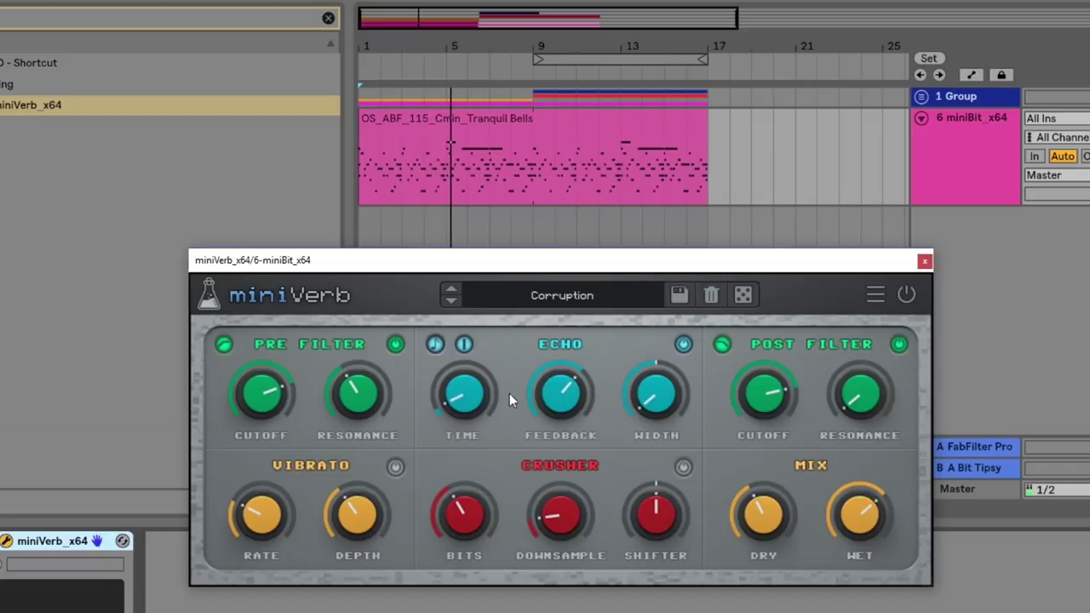
{"action": "left_click_drag", "start_coordinate": [545, 407], "coordinate": [531, 450]}
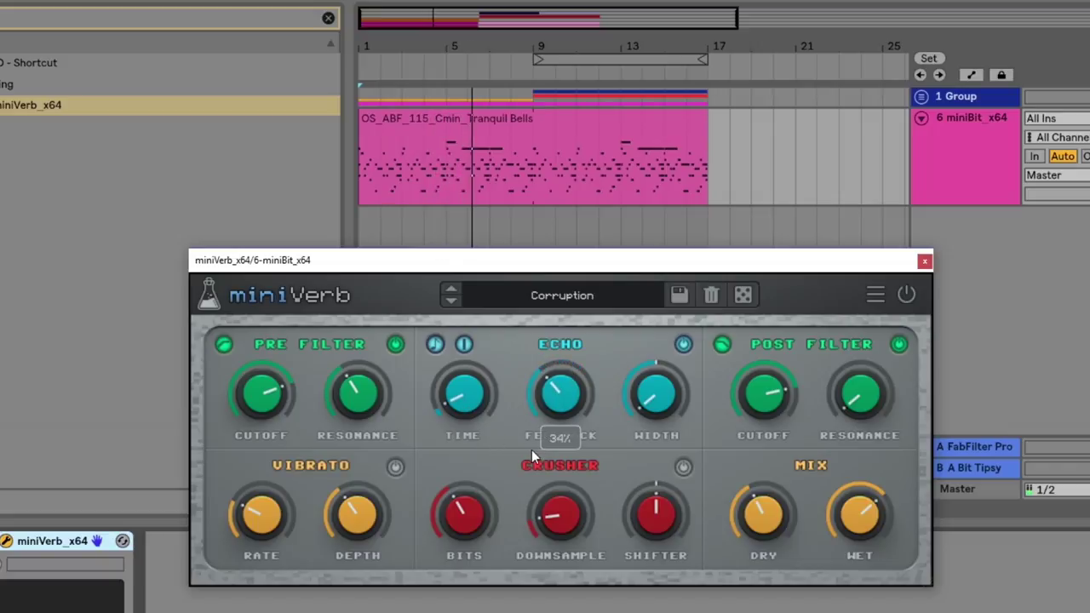
Increase the echo width, switch the echo to its multi-line mode and set the feedback to 57%
{"action": "left_click_drag", "start_coordinate": [655, 394], "coordinate": [658, 356]}
{"action": "left_click_drag", "start_coordinate": [684, 240], "coordinate": [647, 301]}
{"action": "left_click", "coordinate": [461, 347]}
{"action": "left_click_drag", "start_coordinate": [459, 347], "coordinate": [498, 337]}
{"action": "left_click_drag", "start_coordinate": [571, 407], "coordinate": [578, 353]}
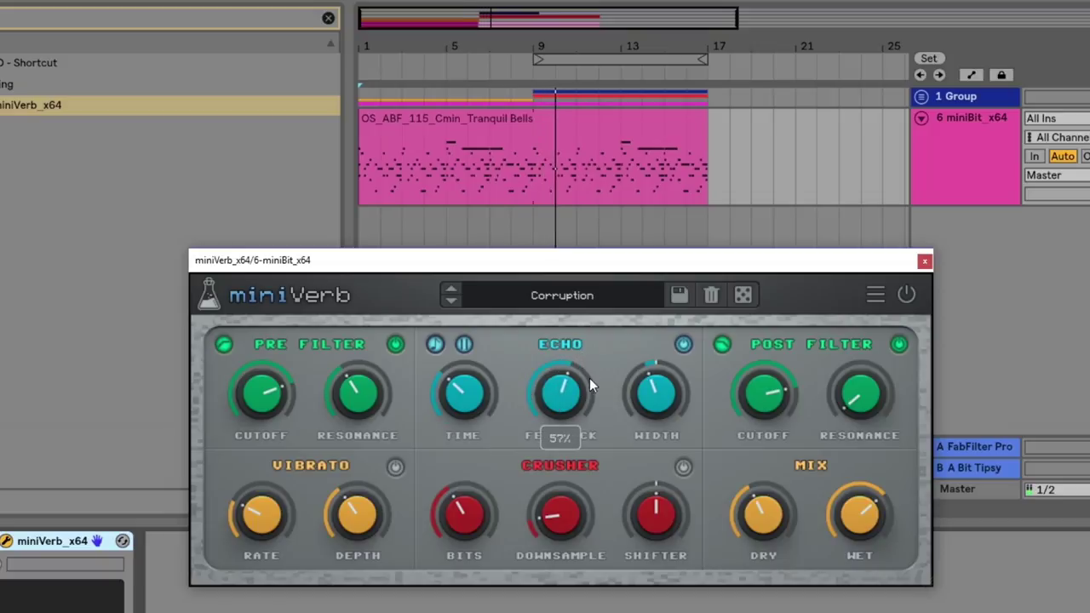
Turn off the echo's tempo sync and widen the echo past its centre setting
{"action": "mouse_move", "coordinate": [465, 378]}
{"action": "left_mouse_down"}
{"action": "mouse_move", "coordinate": [473, 353]}
{"action": "mouse_move", "coordinate": [463, 381]}
{"action": "left_mouse_up"}
{"action": "left_click", "coordinate": [434, 344]}
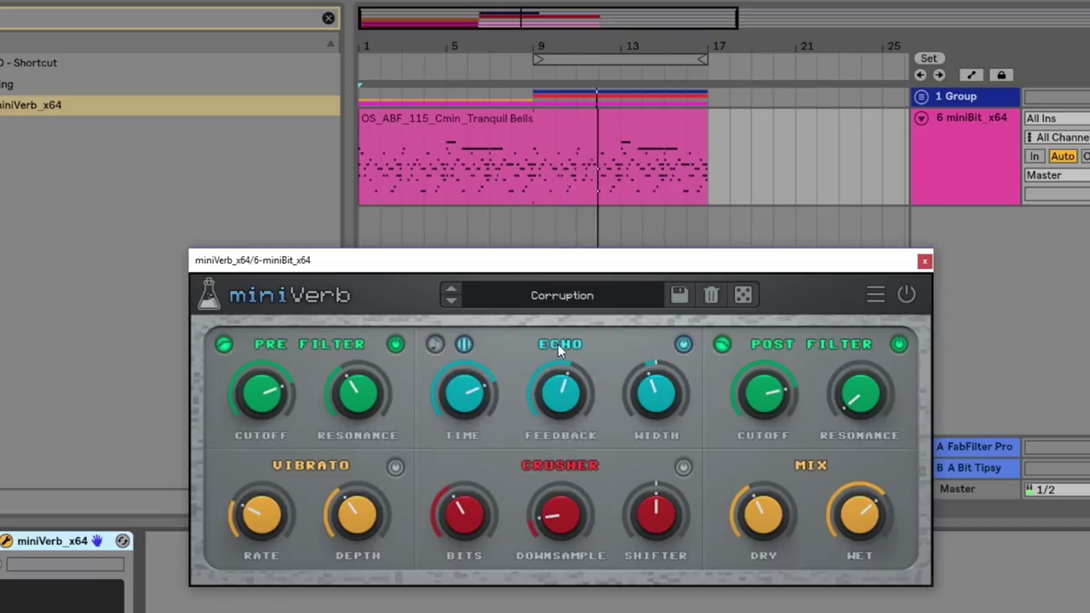
{"action": "left_click_drag", "start_coordinate": [656, 376], "coordinate": [645, 340]}
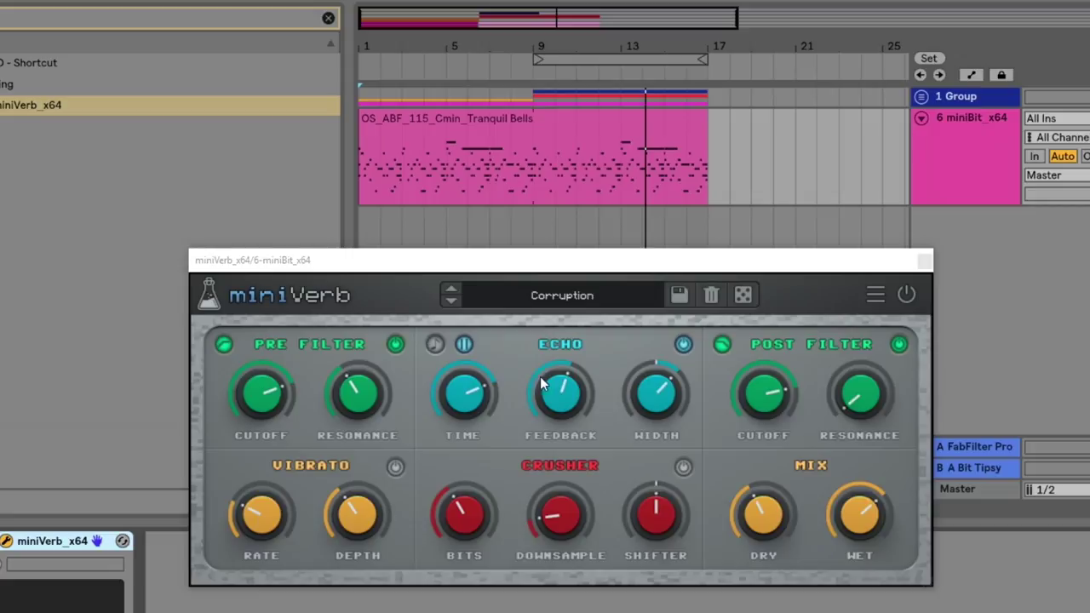
Switch the echo to its single-line mode with a 24 ms time, minimum feedback and mono width
{"action": "left_click", "coordinate": [462, 347]}
{"action": "left_click_drag", "start_coordinate": [472, 417], "coordinate": [463, 404]}
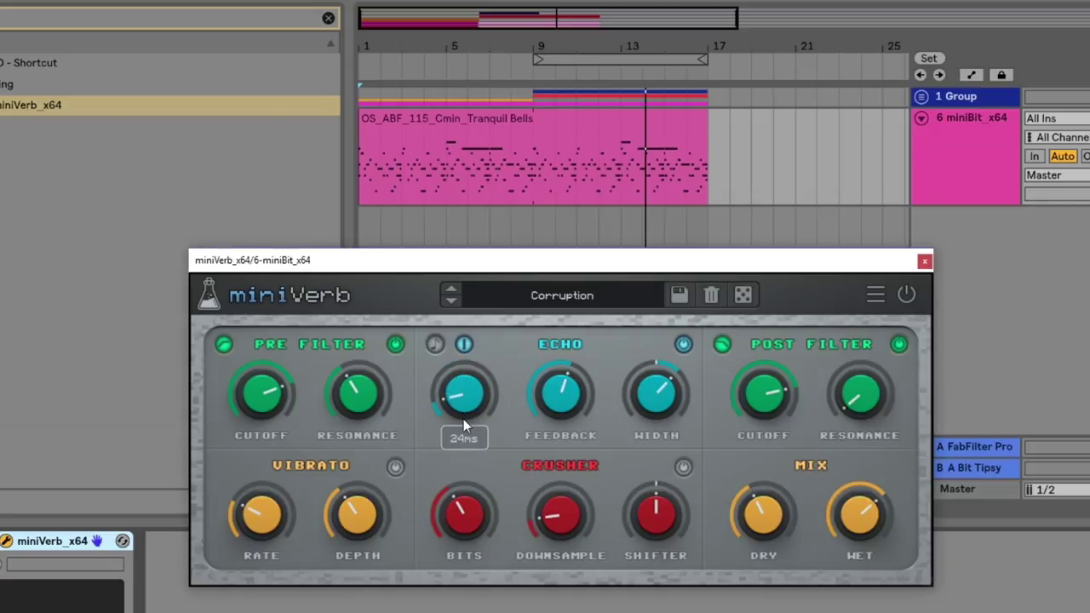
{"action": "left_click_drag", "start_coordinate": [559, 404], "coordinate": [544, 510]}
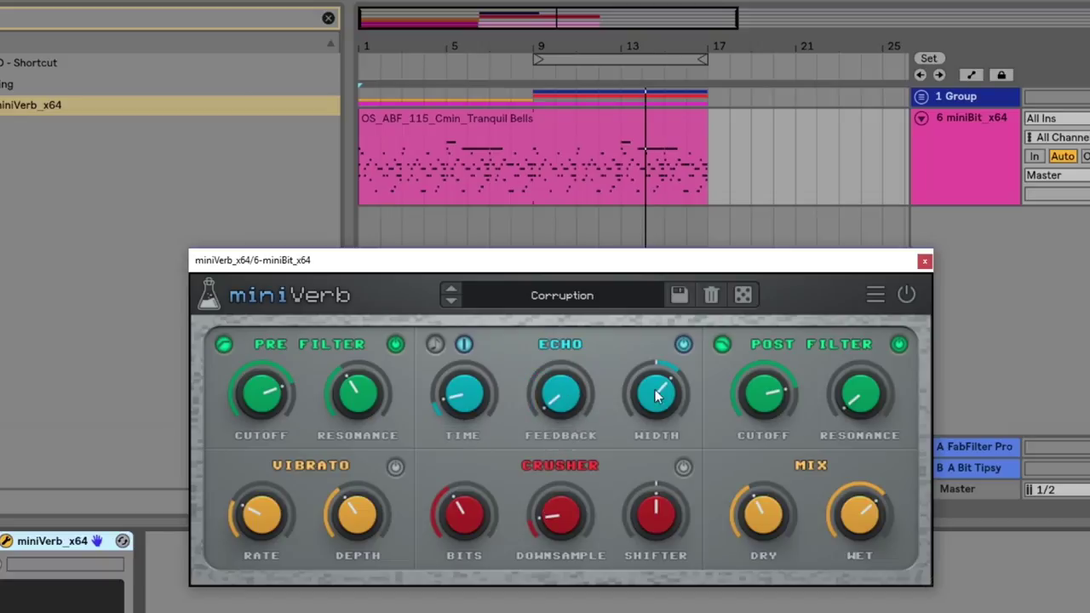
{"action": "left_click_drag", "start_coordinate": [681, 393], "coordinate": [652, 413]}
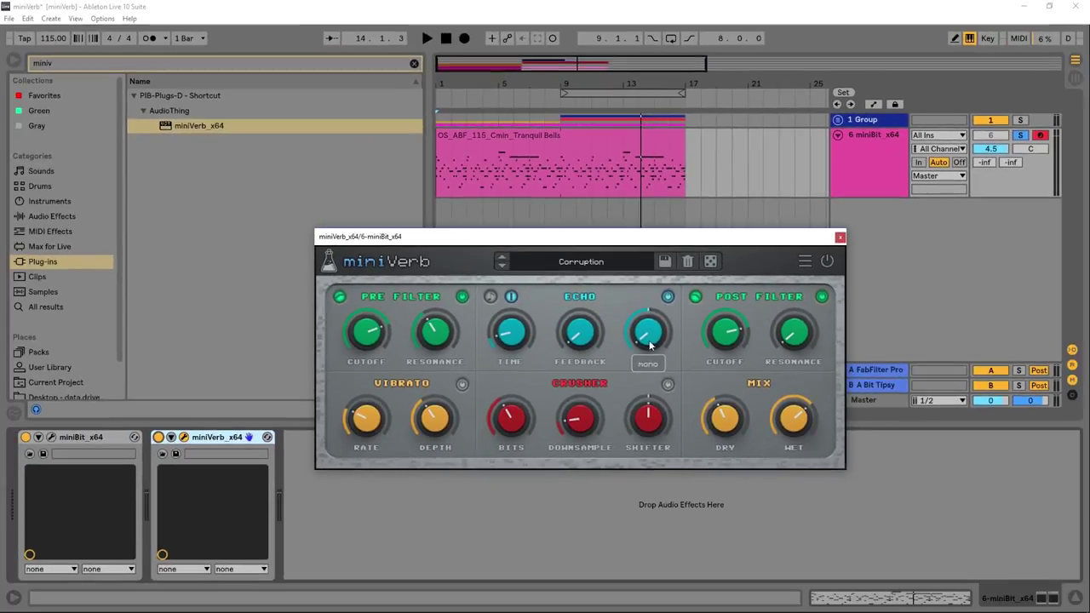
Play the clip and compare the short echo with miniVerb bypassed and enabled
{"action": "key", "text": "space"}
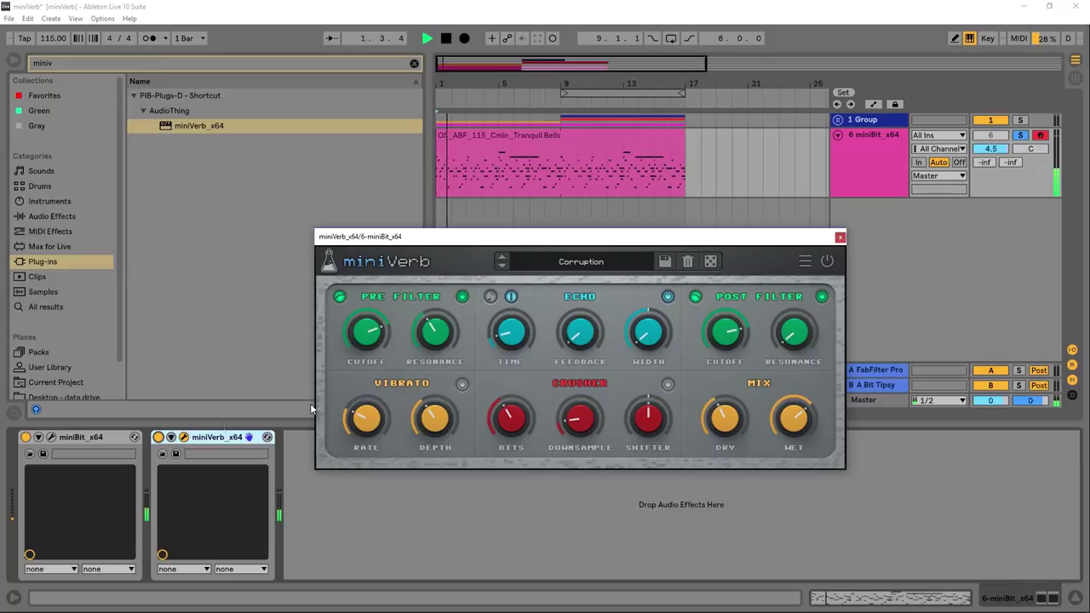
{"action": "left_click", "coordinate": [158, 437]}
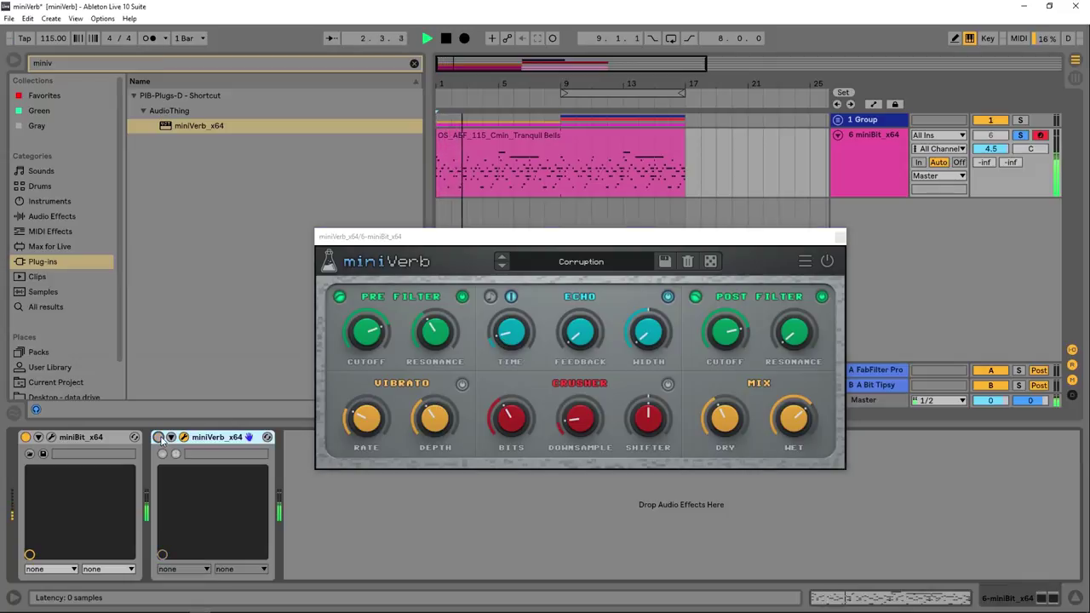
{"action": "left_click", "coordinate": [158, 437]}
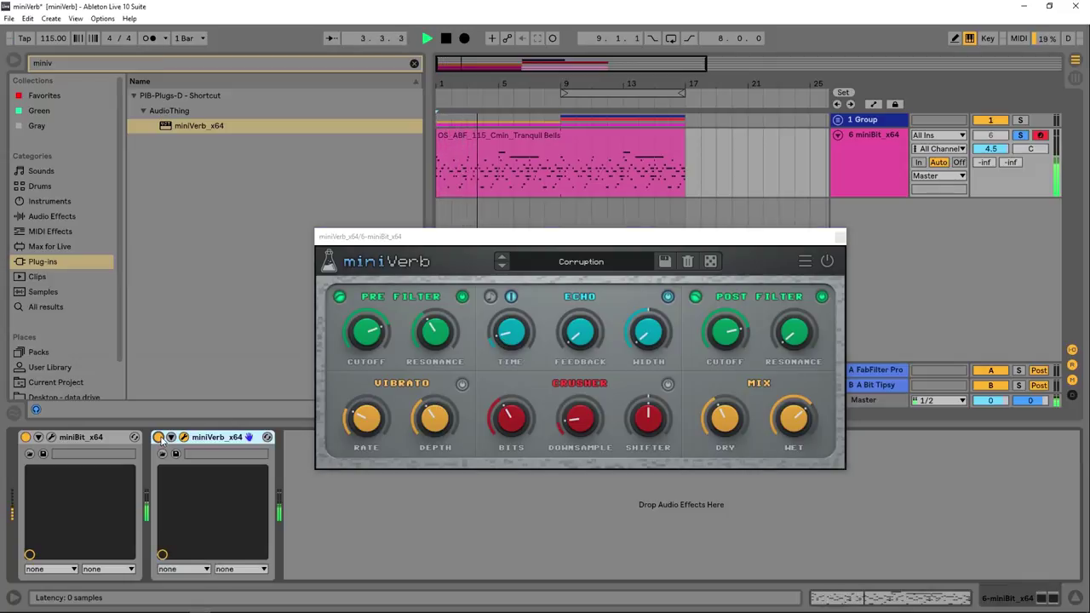
{"action": "key", "text": "space"}
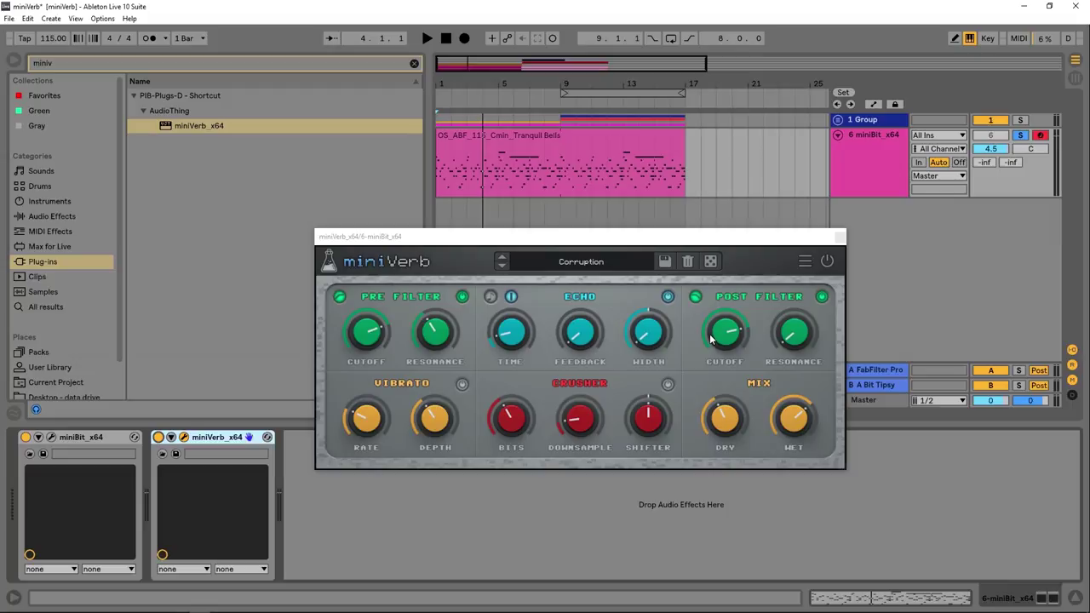
Lengthen the echo time slightly and compare the clip with miniVerb bypassed and enabled during playback
{"action": "left_click_drag", "start_coordinate": [504, 344], "coordinate": [508, 328]}
{"action": "left_click_drag", "start_coordinate": [572, 340], "coordinate": [509, 339]}
{"action": "key", "text": "space"}
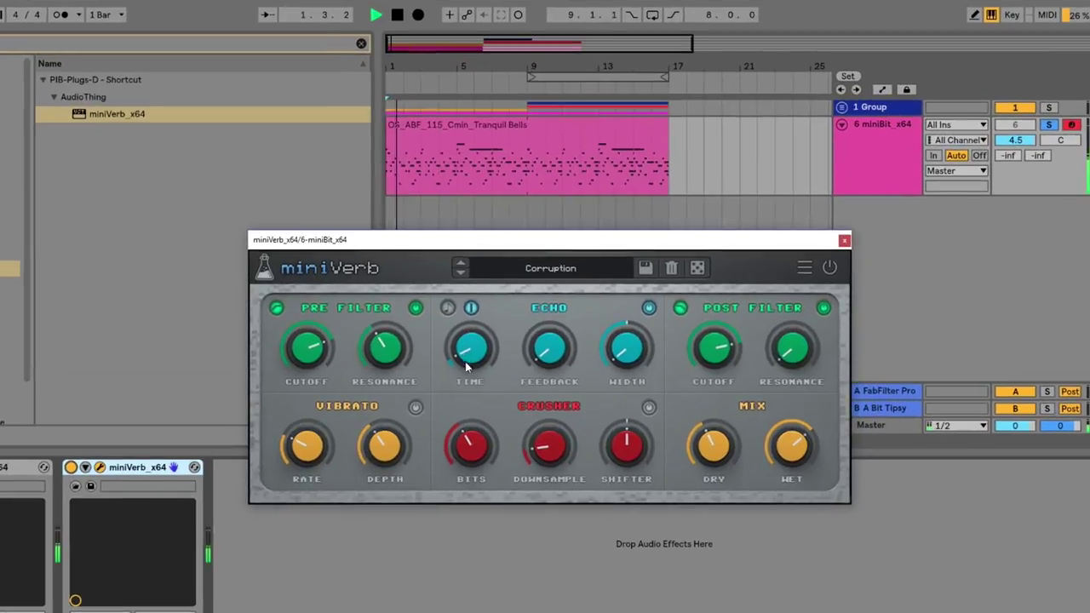
{"action": "left_click", "coordinate": [72, 468]}
{"action": "left_click", "coordinate": [72, 468]}
Raise the echo time and feedback slightly, checking the result by bypassing and re-enabling miniVerb
{"action": "left_click_drag", "start_coordinate": [474, 360], "coordinate": [474, 328]}
{"action": "left_click_drag", "start_coordinate": [544, 342], "coordinate": [541, 302]}
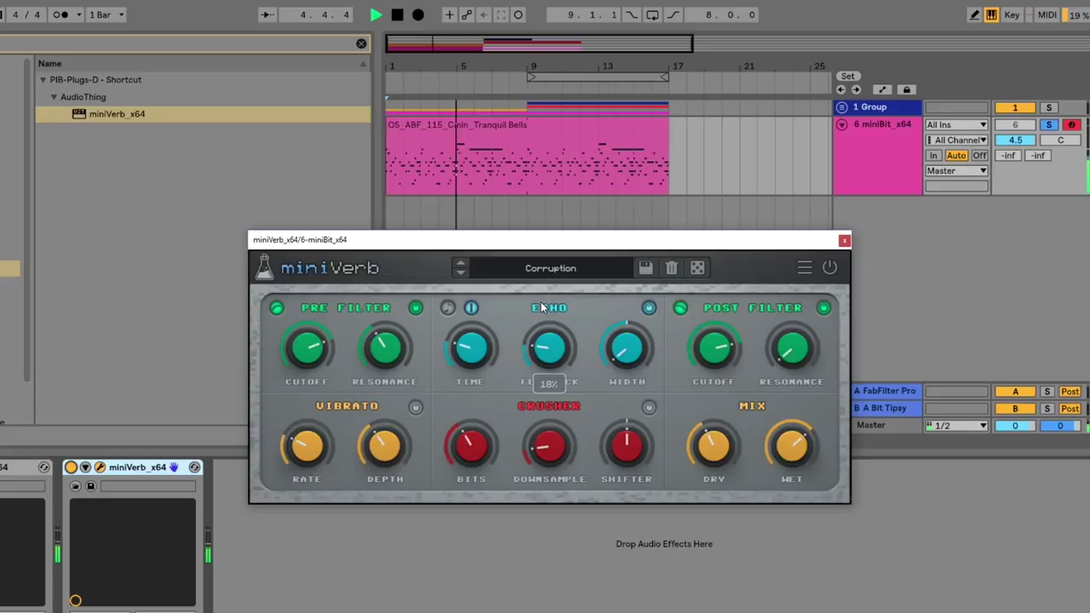
{"action": "left_click", "coordinate": [71, 467]}
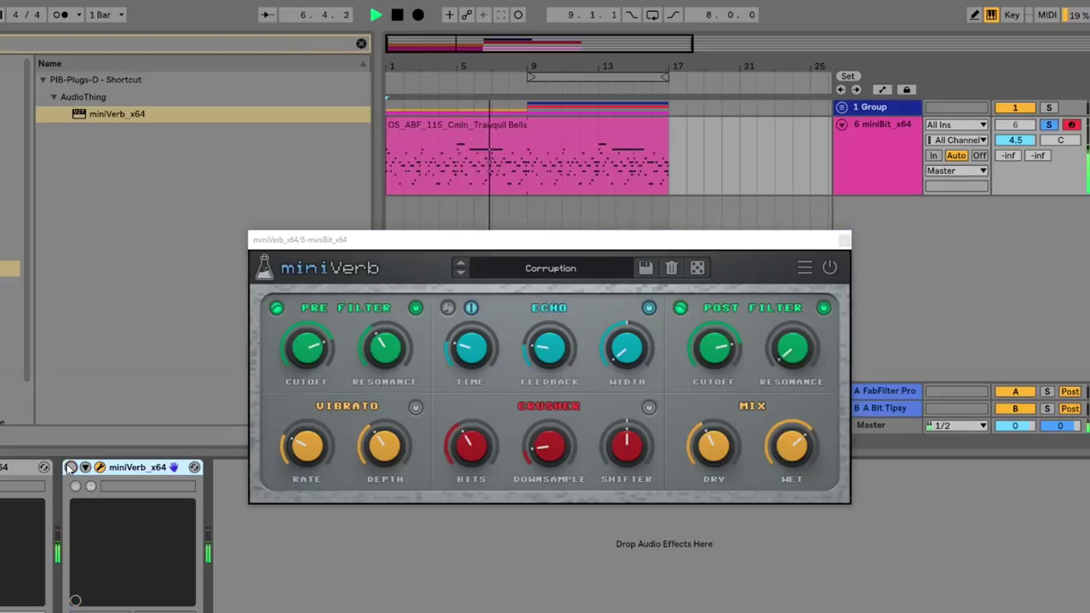
{"action": "left_click", "coordinate": [71, 468]}
Raise the post filter cutoff, lower the pre filter resonance and shorten the echo time
{"action": "left_click_drag", "start_coordinate": [707, 349], "coordinate": [703, 320]}
{"action": "left_click_drag", "start_coordinate": [333, 377], "coordinate": [304, 360]}
{"action": "mouse_move", "coordinate": [379, 356]}
{"action": "left_mouse_down"}
{"action": "mouse_move", "coordinate": [384, 377]}
{"action": "mouse_move", "coordinate": [386, 362]}
{"action": "left_mouse_up"}
{"action": "left_click_drag", "start_coordinate": [485, 358], "coordinate": [460, 368]}
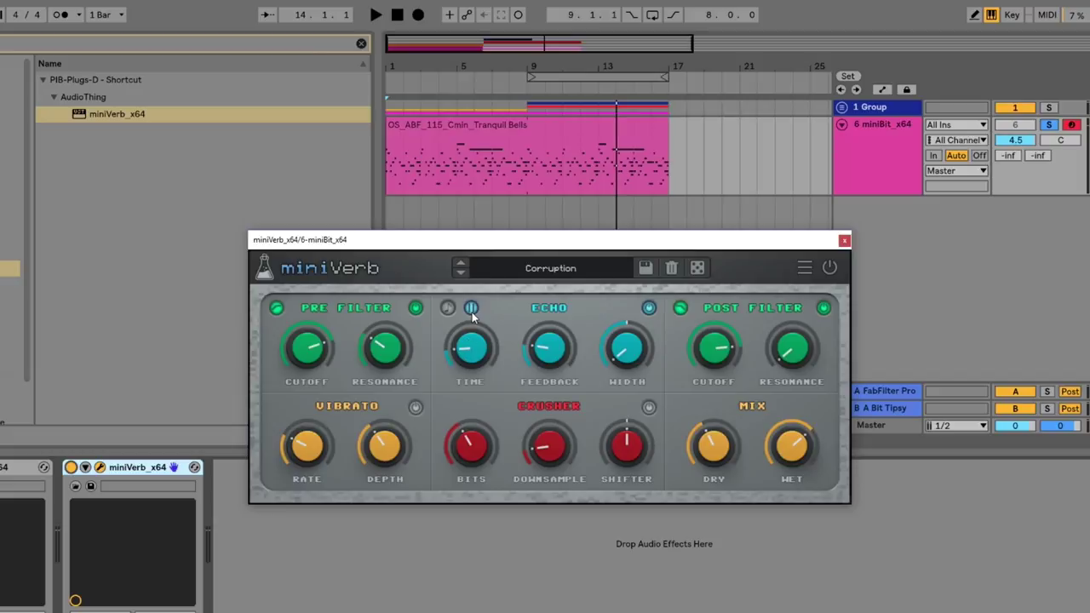
Lengthen the echo time slightly, set the feedback to 40% and open the echo width to its maximum
{"action": "left_click_drag", "start_coordinate": [469, 355], "coordinate": [470, 337]}
{"action": "left_click_drag", "start_coordinate": [573, 360], "coordinate": [567, 311]}
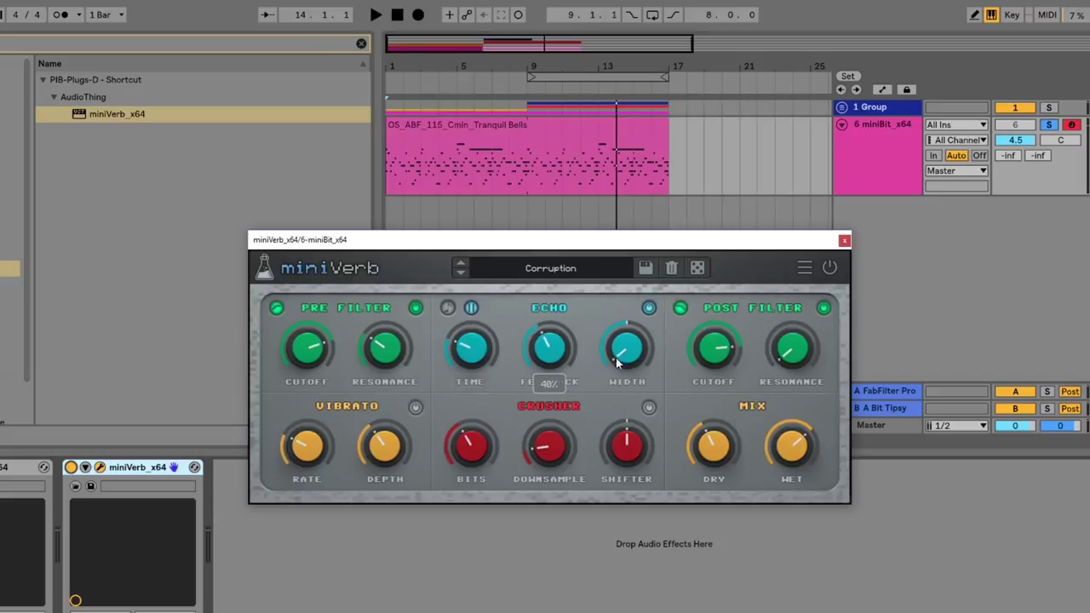
{"action": "left_click_drag", "start_coordinate": [630, 358], "coordinate": [640, 275]}
{"action": "left_click_drag", "start_coordinate": [628, 352], "coordinate": [635, 294]}
Play the clip while trying 82% echo feedback, bring the feedback back down and raise the echo time near its maximum
{"action": "key", "text": "space"}
{"action": "left_click_drag", "start_coordinate": [564, 351], "coordinate": [562, 305]}
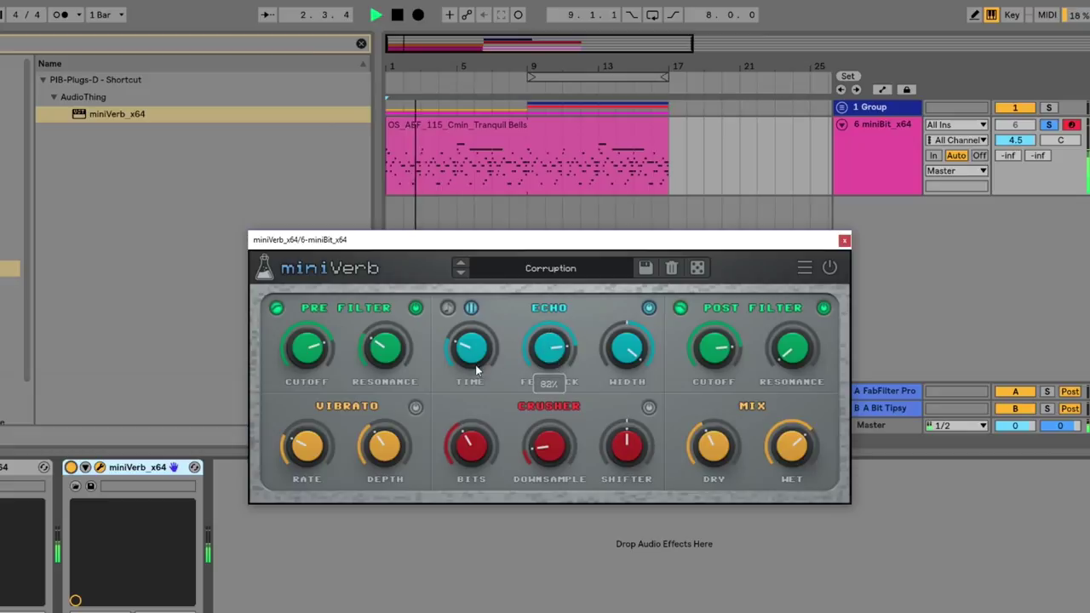
{"action": "left_click_drag", "start_coordinate": [531, 342], "coordinate": [518, 388]}
{"action": "left_click_drag", "start_coordinate": [476, 342], "coordinate": [485, 294]}
{"action": "left_click_drag", "start_coordinate": [545, 337], "coordinate": [500, 244]}
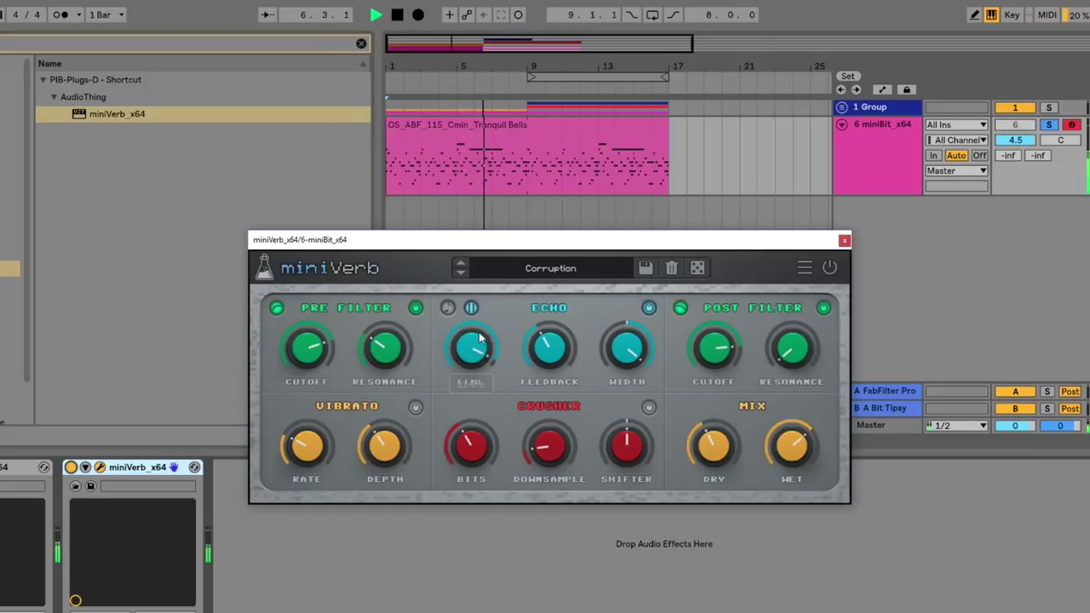
Shorten the echo time from near its maximum and stop playback
{"action": "left_click_drag", "start_coordinate": [482, 338], "coordinate": [463, 388]}
{"action": "key", "text": "space"}
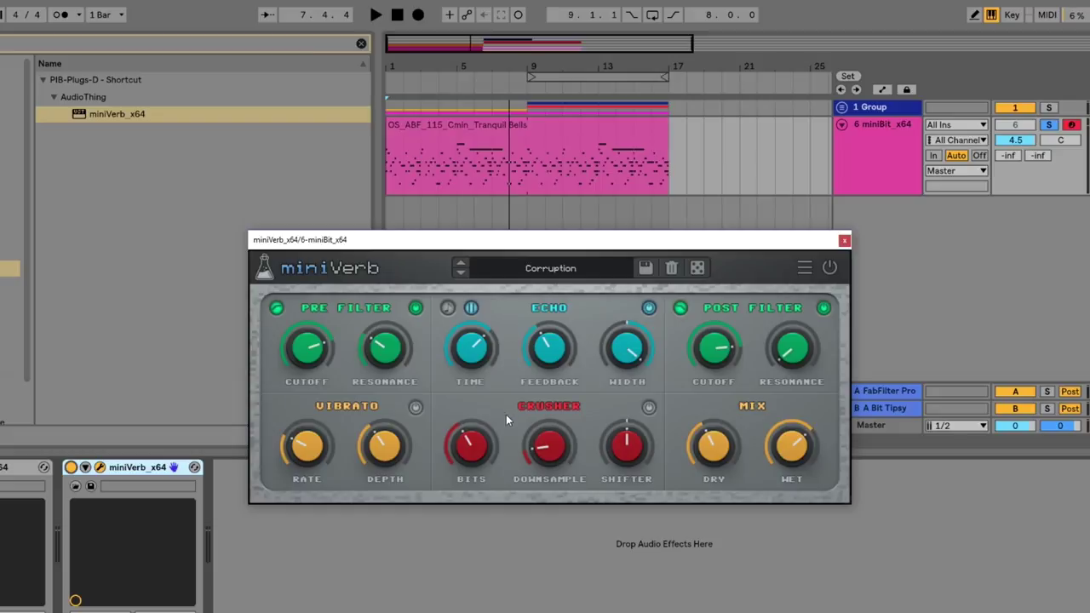
Turn on the vibrato, raise its depth and rate, and lower the pre filter cutoff while playing the clip
{"action": "left_click", "coordinate": [416, 408]}
{"action": "key", "text": "space"}
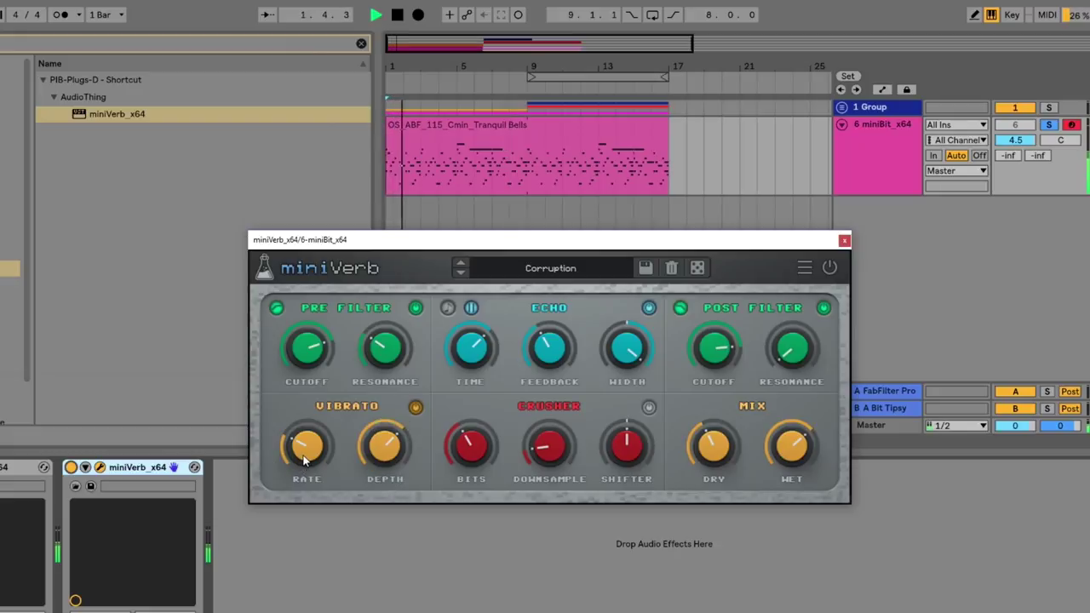
{"action": "left_click_drag", "start_coordinate": [304, 461], "coordinate": [324, 418]}
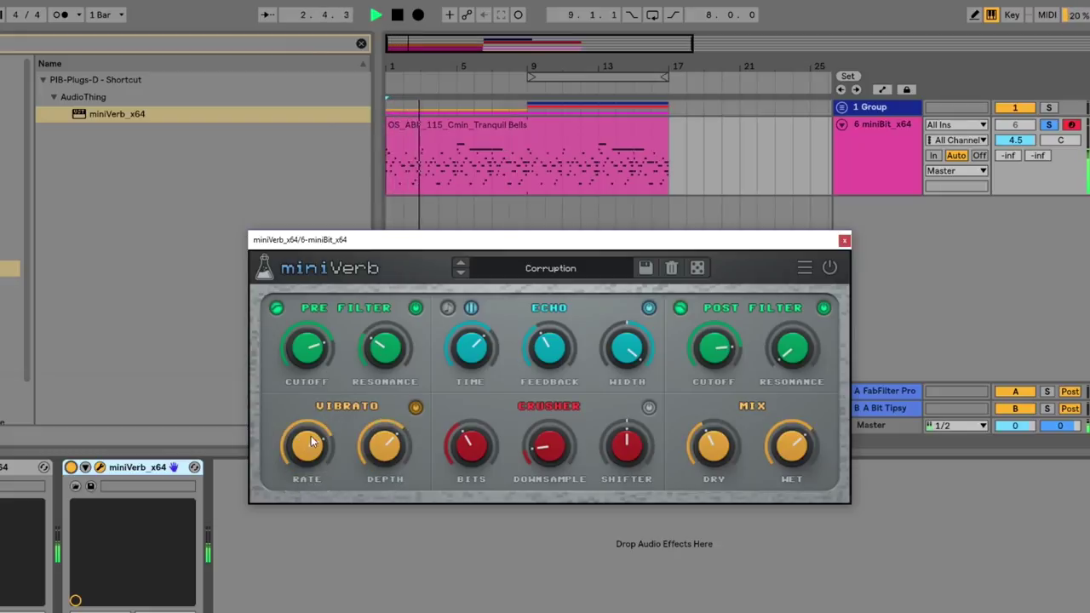
{"action": "mouse_move", "coordinate": [311, 349]}
{"action": "left_mouse_down"}
{"action": "mouse_move", "coordinate": [309, 360]}
{"action": "mouse_move", "coordinate": [321, 334]}
{"action": "left_mouse_up"}
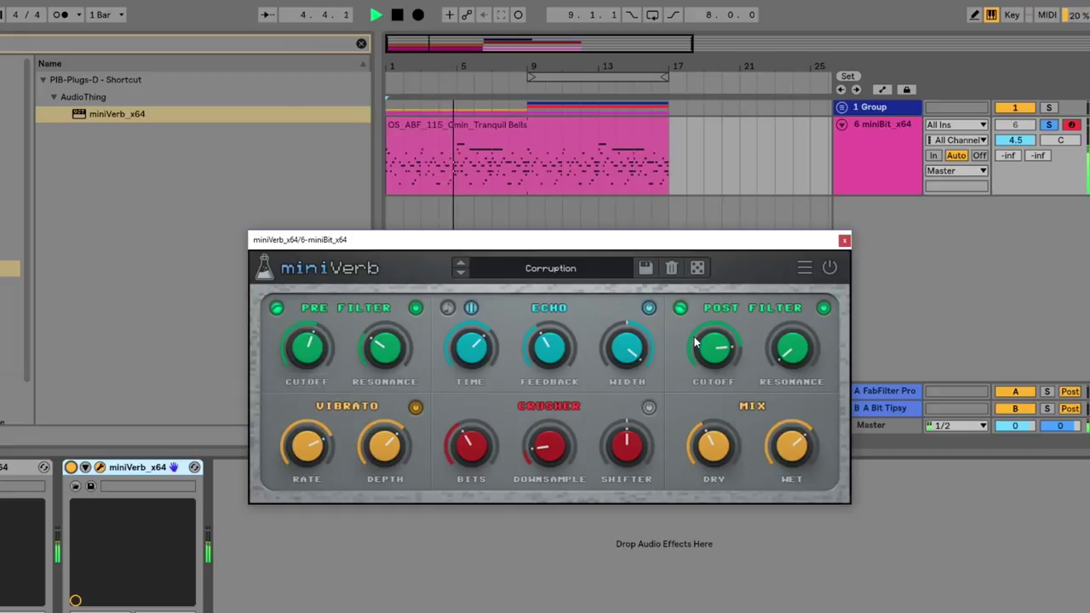
{"action": "key", "text": "space"}
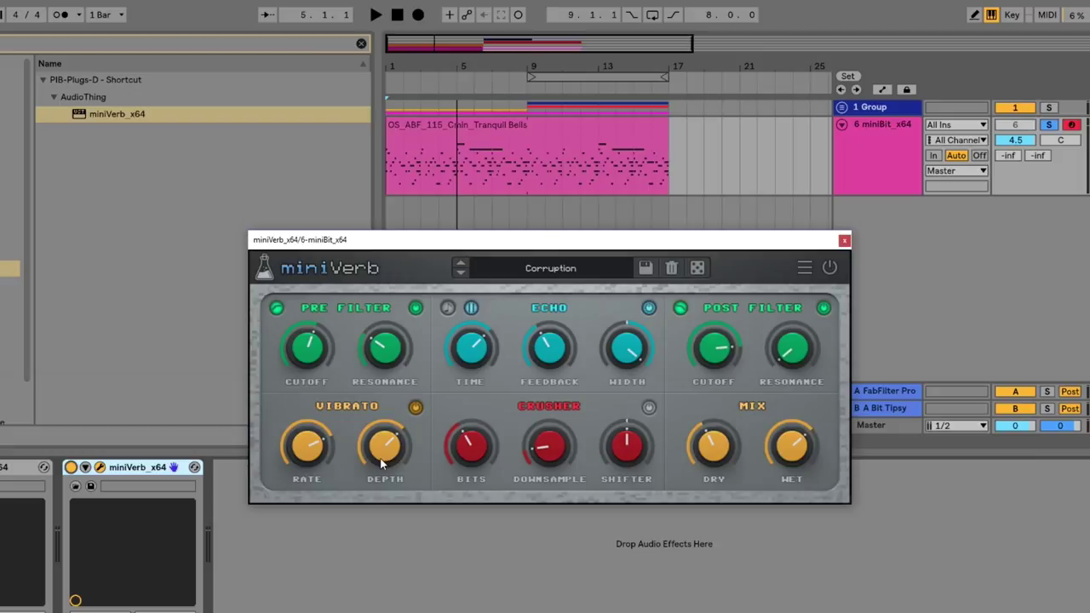
Audition the vibrato at maximum depth, reduce its depth and rate, and turn the vibrato off
{"action": "left_click_drag", "start_coordinate": [385, 452], "coordinate": [386, 465]}
{"action": "key", "text": "space"}
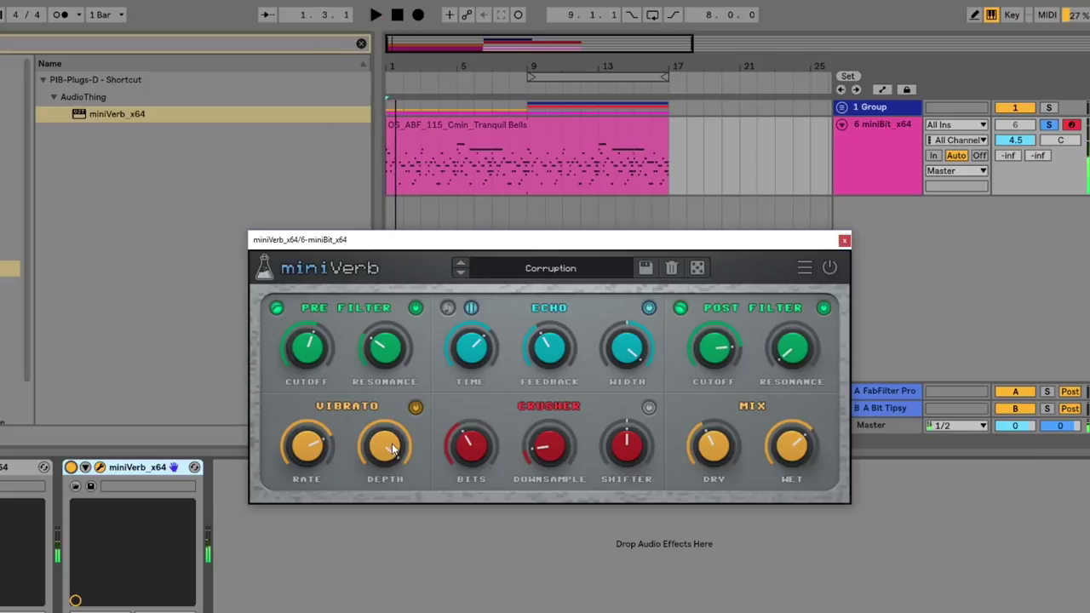
{"action": "left_click_drag", "start_coordinate": [391, 448], "coordinate": [385, 453]}
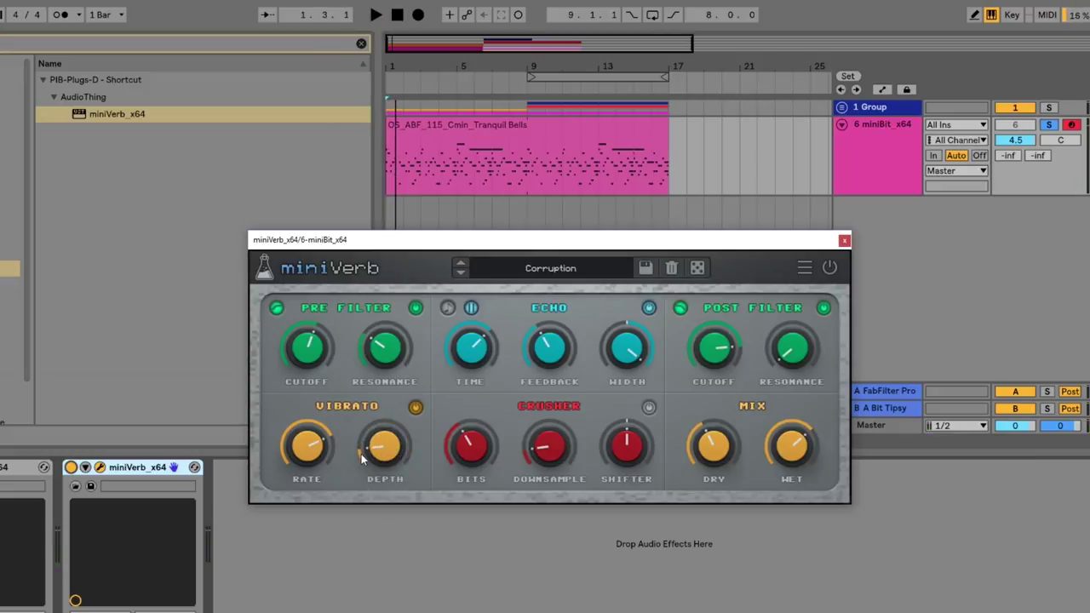
{"action": "key", "text": "space"}
{"action": "left_click_drag", "start_coordinate": [311, 456], "coordinate": [288, 503]}
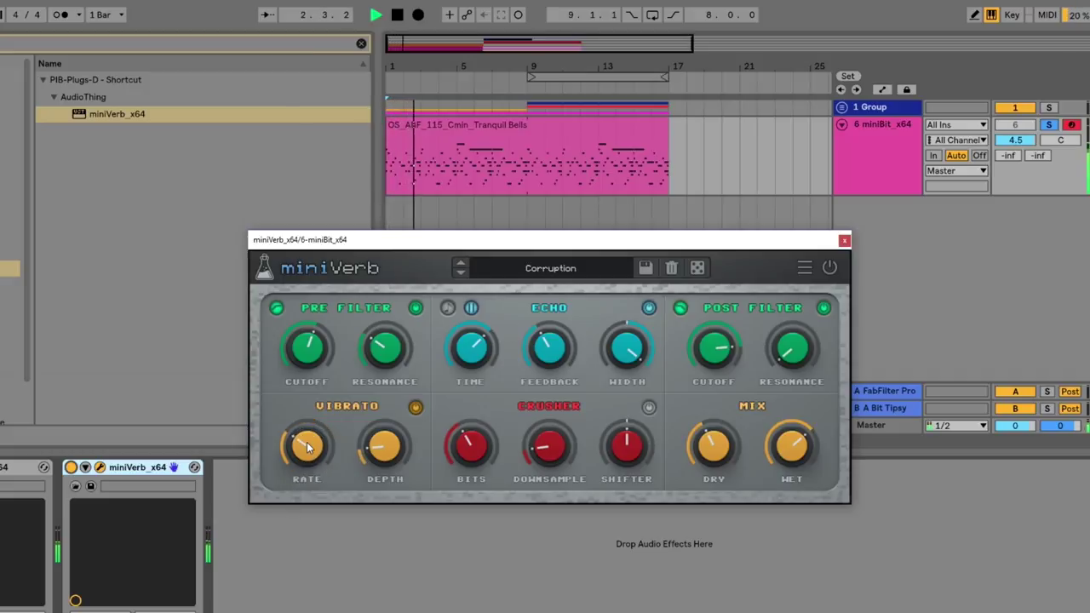
{"action": "left_click", "coordinate": [414, 407]}
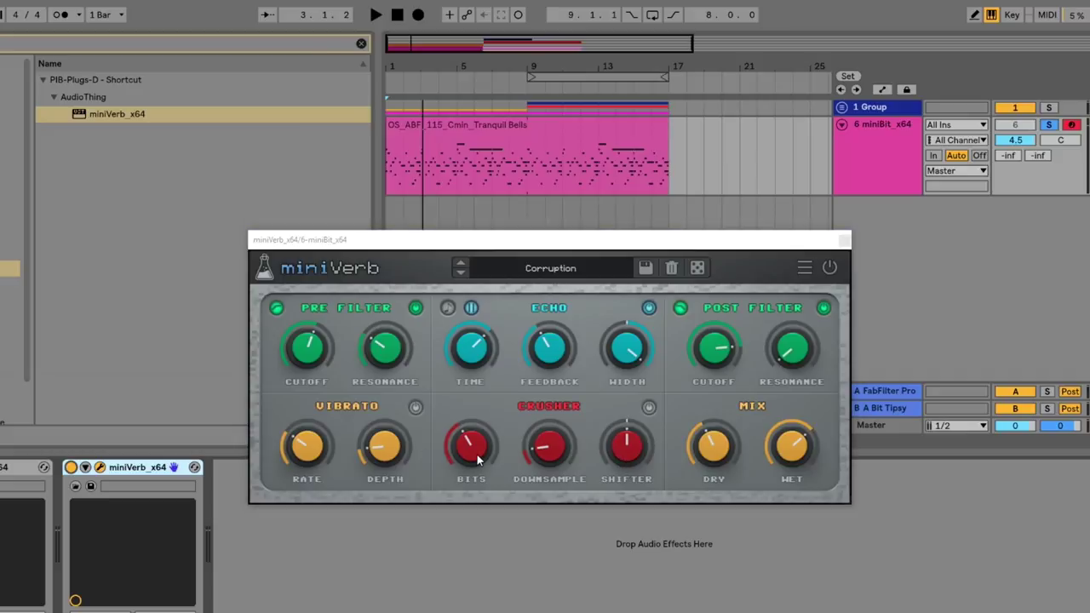
Set the crusher bits to 24, turn on the crusher and play the clip while reducing the bits
{"action": "left_click_drag", "start_coordinate": [476, 460], "coordinate": [471, 432]}
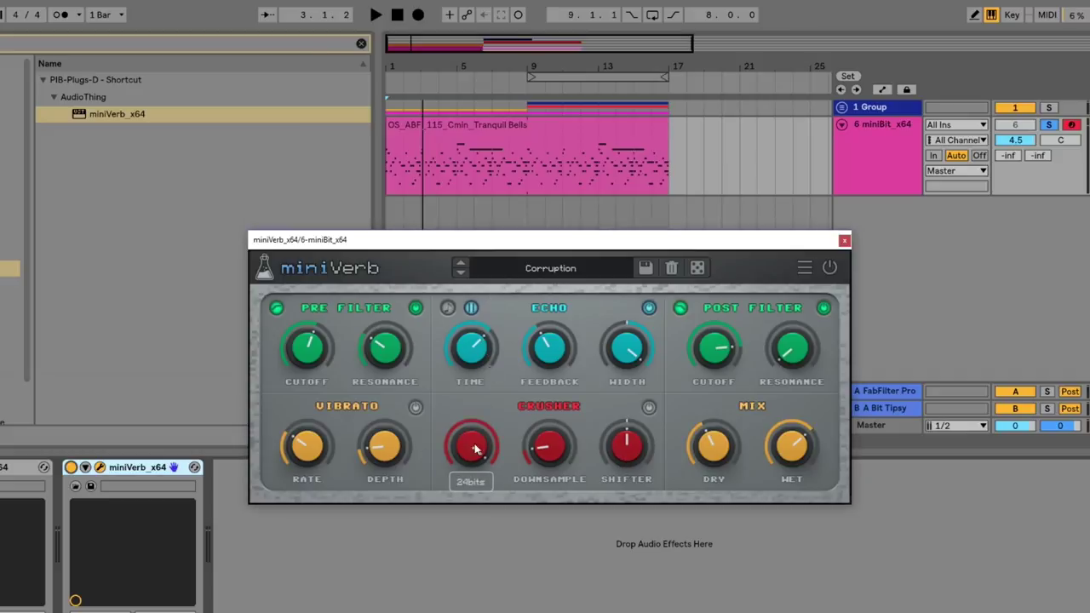
{"action": "left_click", "coordinate": [651, 407]}
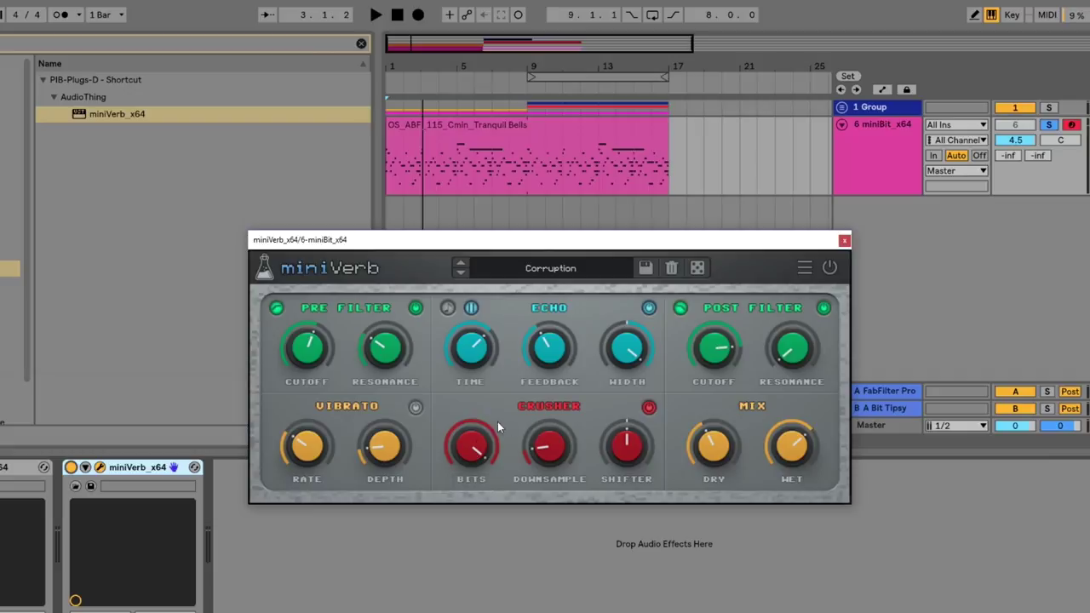
{"action": "key", "text": "space"}
{"action": "left_click_drag", "start_coordinate": [481, 448], "coordinate": [465, 469]}
{"action": "key", "text": "space"}
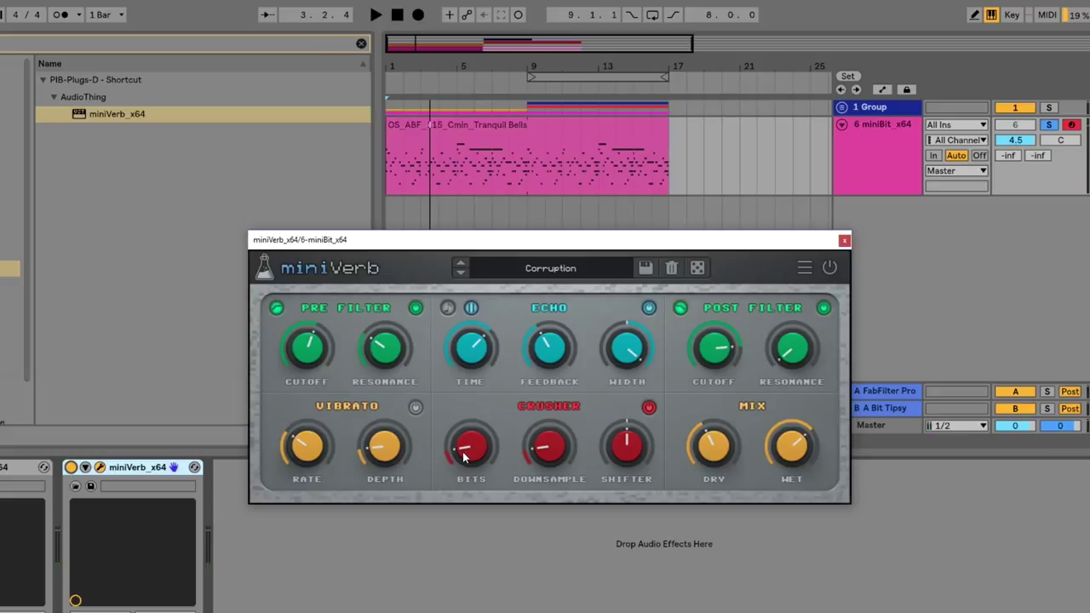
Raise the crusher's downsampling well above its low setting and bring the bits up to 22 during playback
{"action": "left_click_drag", "start_coordinate": [467, 453], "coordinate": [494, 413]}
{"action": "key", "text": "space"}
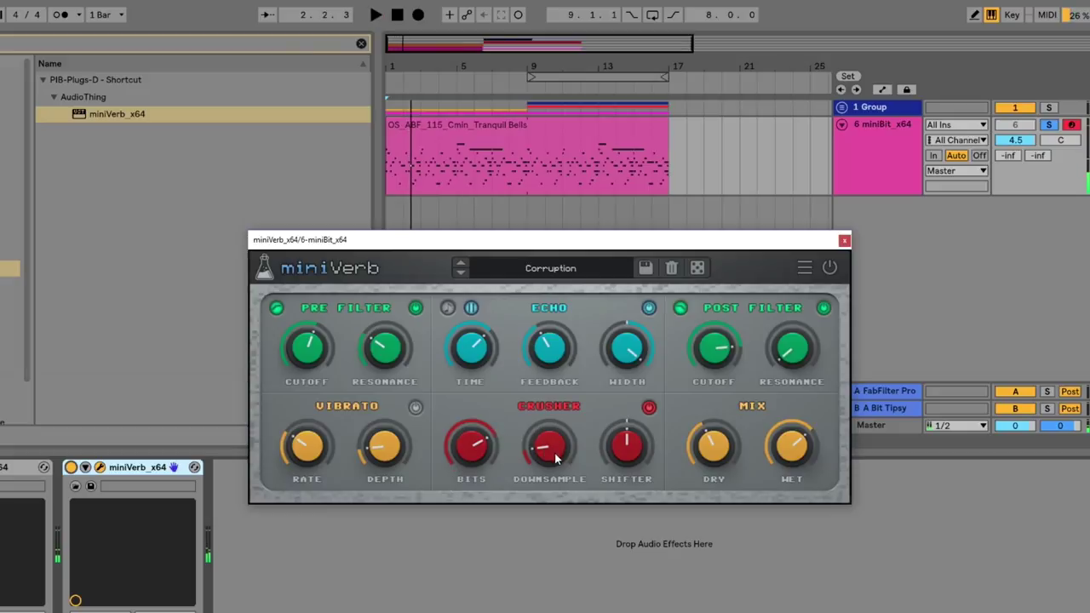
{"action": "left_click_drag", "start_coordinate": [545, 452], "coordinate": [557, 345]}
{"action": "key", "text": "space"}
{"action": "left_click_drag", "start_coordinate": [478, 447], "coordinate": [489, 416]}
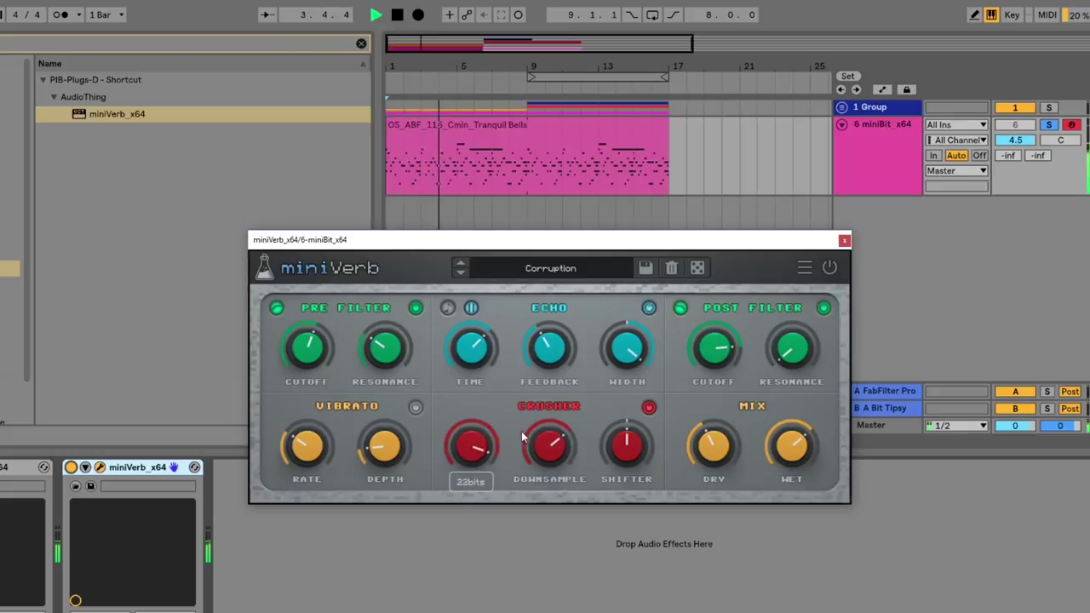
Reduce the crusher's downsampling to 2x, try higher amounts and bring it back to a low setting
{"action": "left_click_drag", "start_coordinate": [538, 451], "coordinate": [496, 551]}
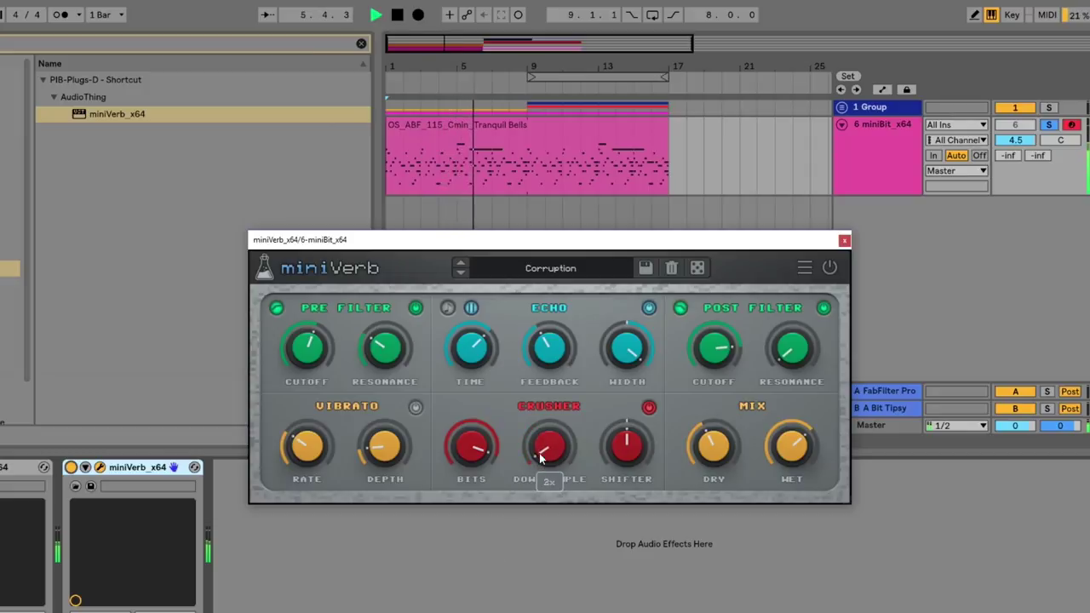
{"action": "left_click_drag", "start_coordinate": [542, 457], "coordinate": [537, 448]}
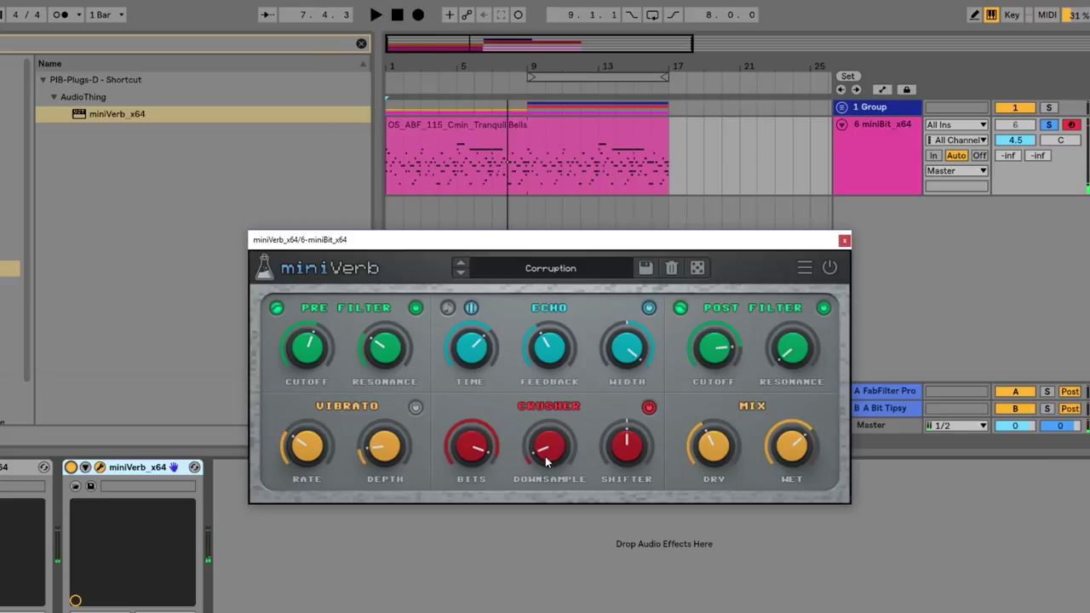
{"action": "left_click_drag", "start_coordinate": [545, 456], "coordinate": [562, 291]}
{"action": "left_click_drag", "start_coordinate": [546, 506], "coordinate": [551, 463]}
Play the clip while raising the crusher's shifter slightly above centre, and stop playback
{"action": "key", "text": "space"}
{"action": "mouse_move", "coordinate": [627, 453]}
{"action": "left_mouse_down"}
{"action": "mouse_move", "coordinate": [633, 416]}
{"action": "mouse_move", "coordinate": [606, 511]}
{"action": "mouse_move", "coordinate": [620, 437]}
{"action": "left_mouse_up"}
{"action": "key", "text": "space"}
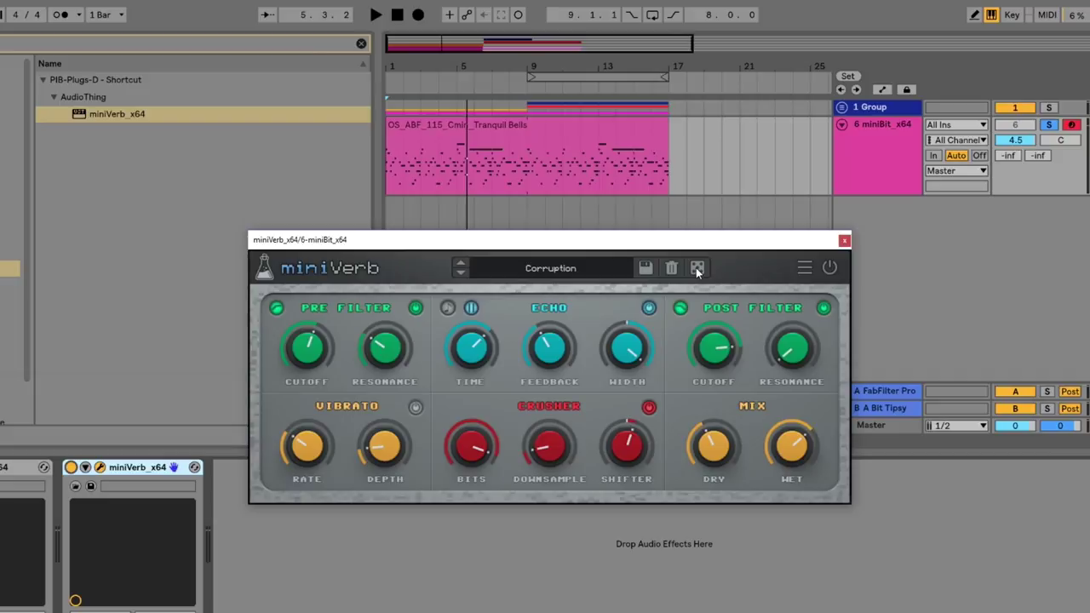
Enable miniVerb's limiter
{"action": "left_click", "coordinate": [802, 266]}
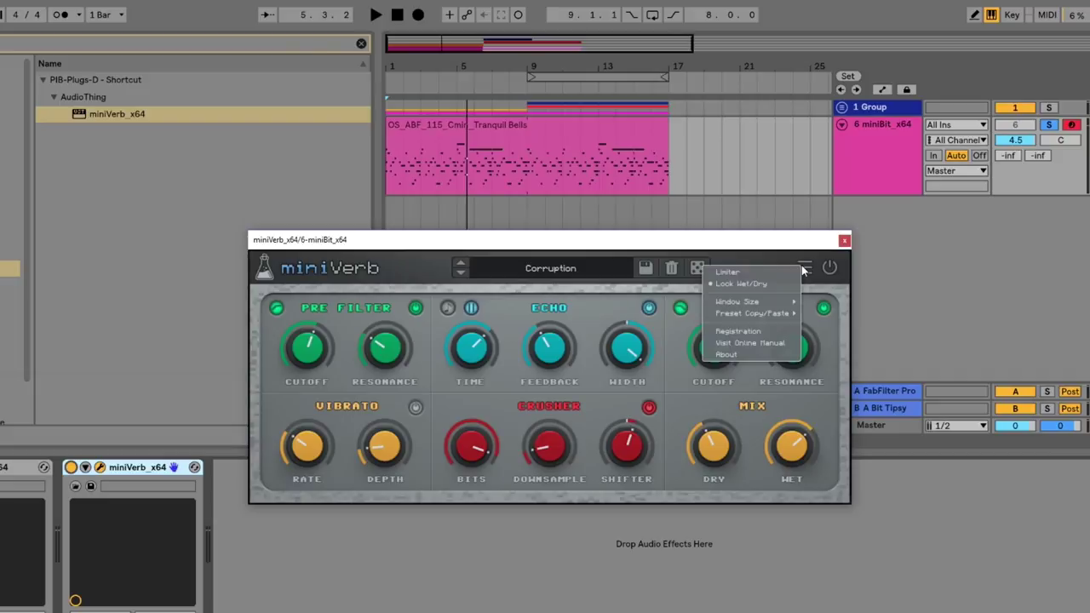
{"action": "left_click", "coordinate": [726, 273]}
Play the clip while randomizing the miniVerb settings several times, comparing one result with the plugin bypassed
{"action": "key", "text": "space"}
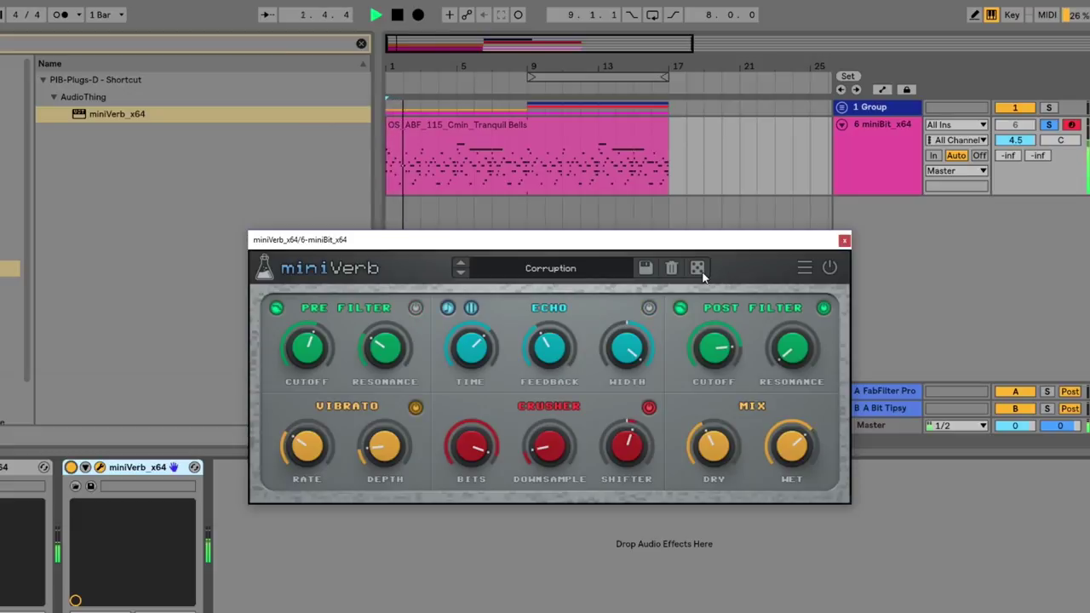
{"action": "left_click", "coordinate": [697, 268]}
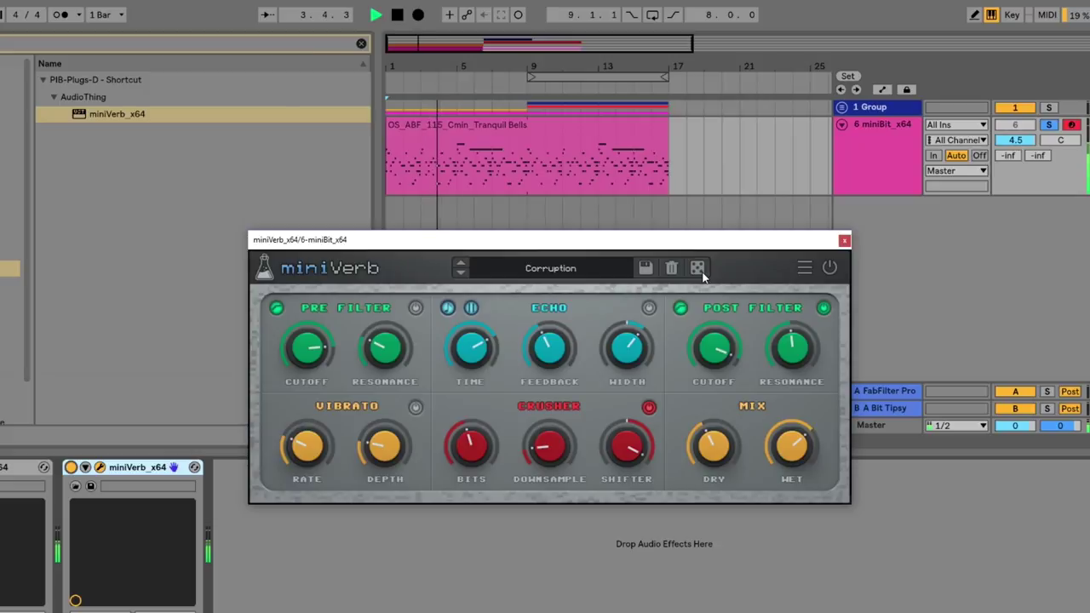
{"action": "left_click", "coordinate": [701, 273]}
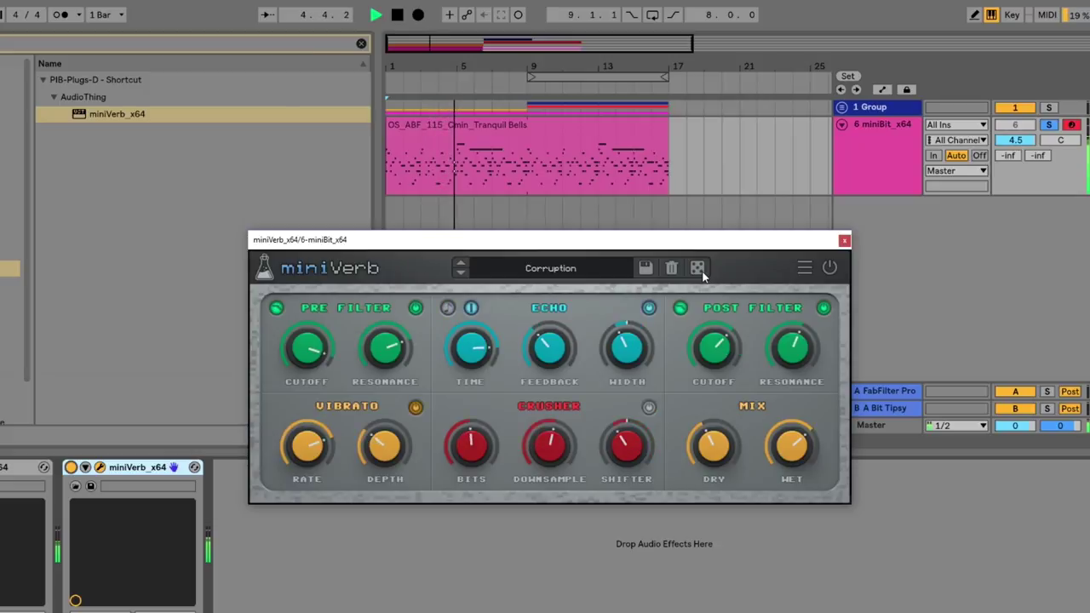
{"action": "left_click", "coordinate": [702, 273]}
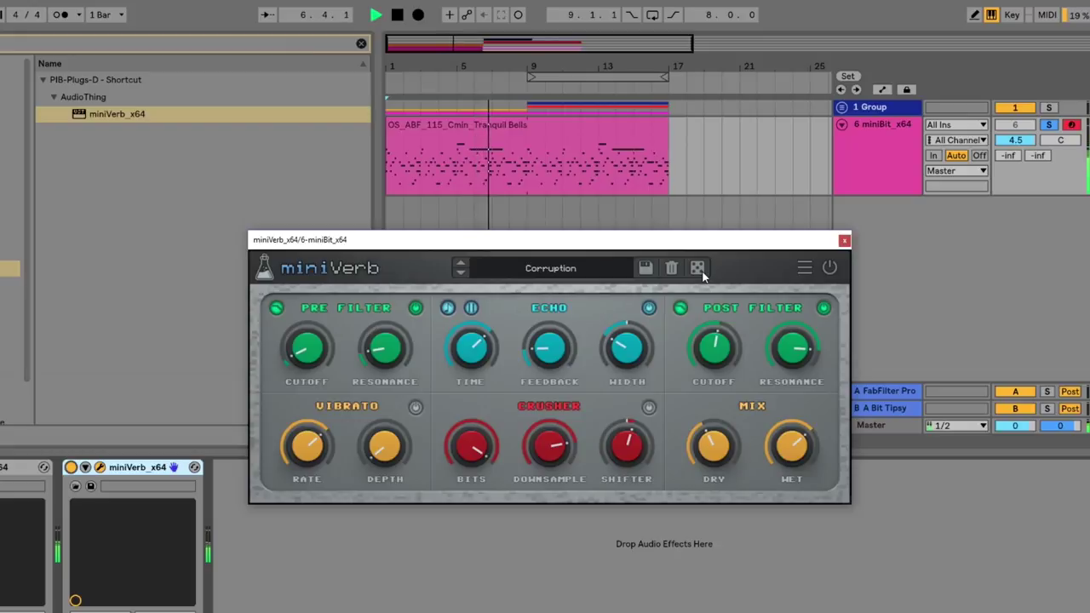
{"action": "left_click", "coordinate": [71, 467]}
{"action": "left_click", "coordinate": [70, 467]}
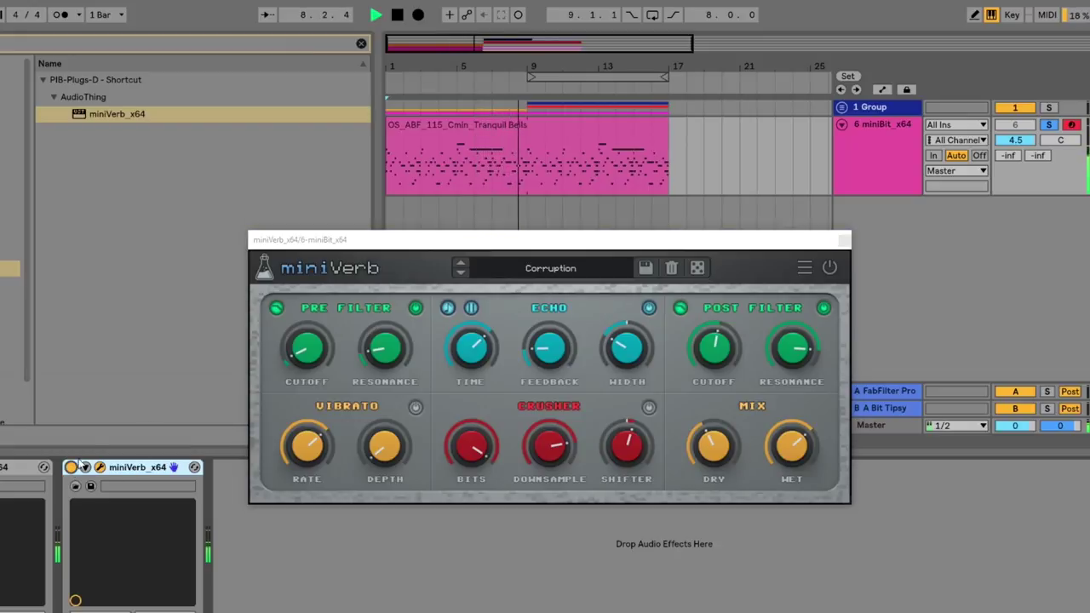
{"action": "left_click", "coordinate": [697, 269]}
{"action": "left_click", "coordinate": [699, 270]}
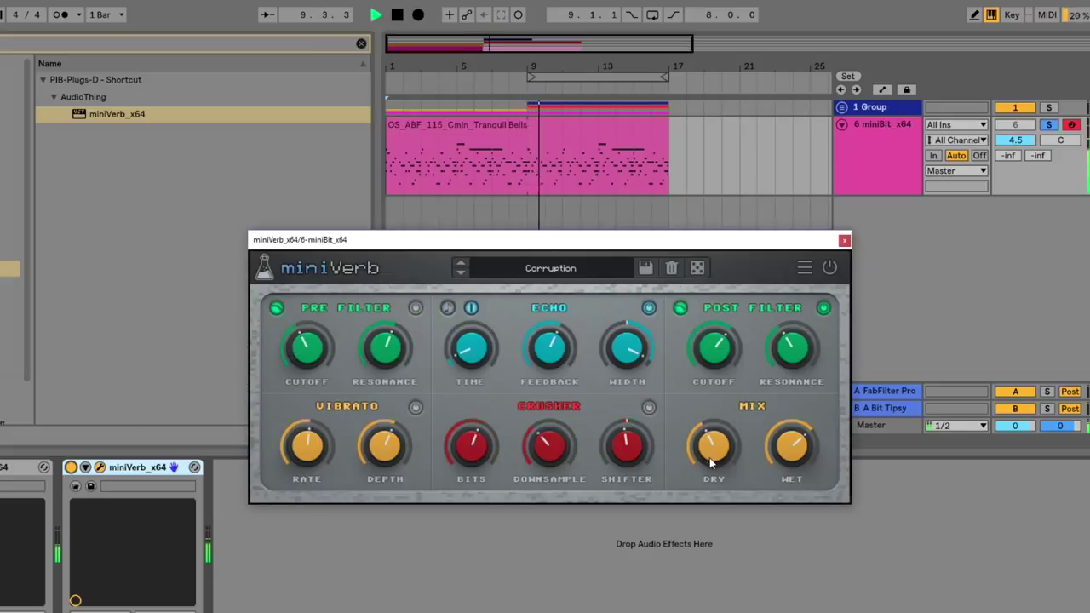
Stop playback and check the Limiter and Lock Wet/Dry options in miniVerb's settings
{"action": "mouse_move", "coordinate": [796, 456]}
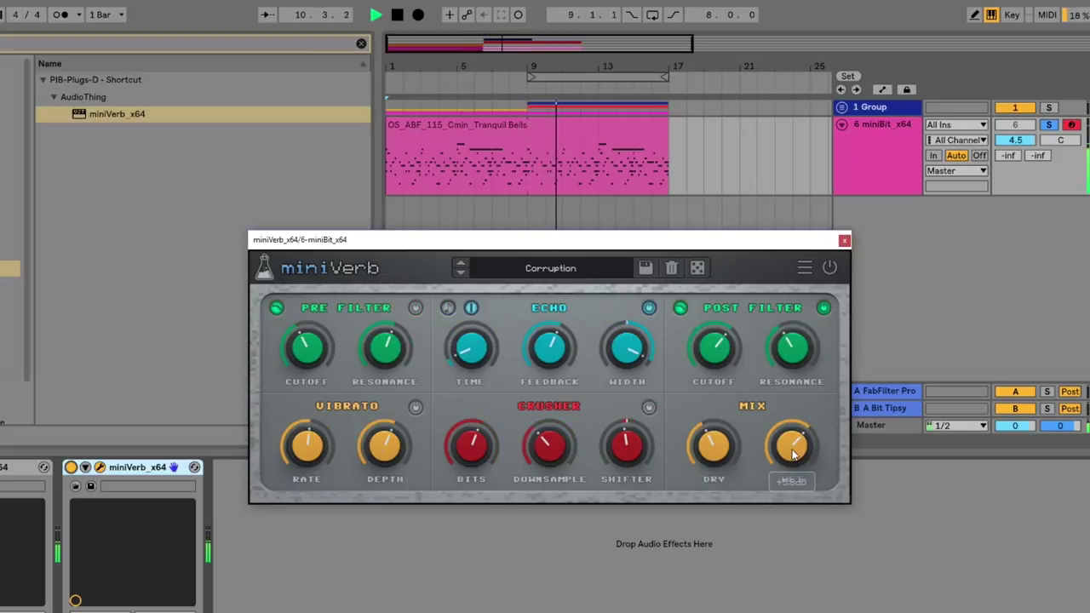
{"action": "key", "text": "space"}
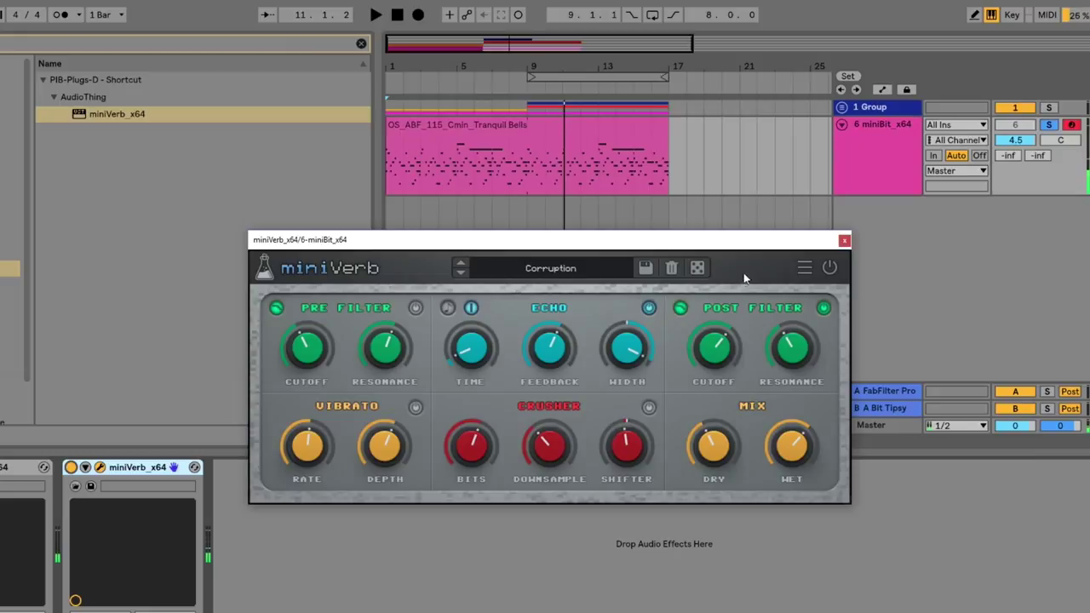
{"action": "left_click", "coordinate": [803, 268]}
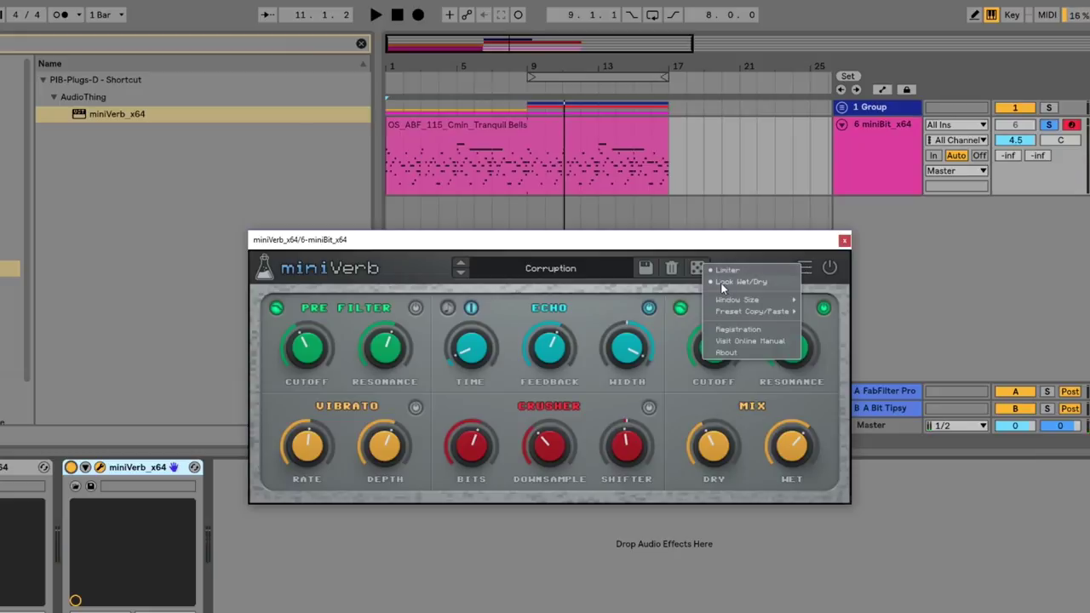
{"action": "left_click", "coordinate": [751, 419]}
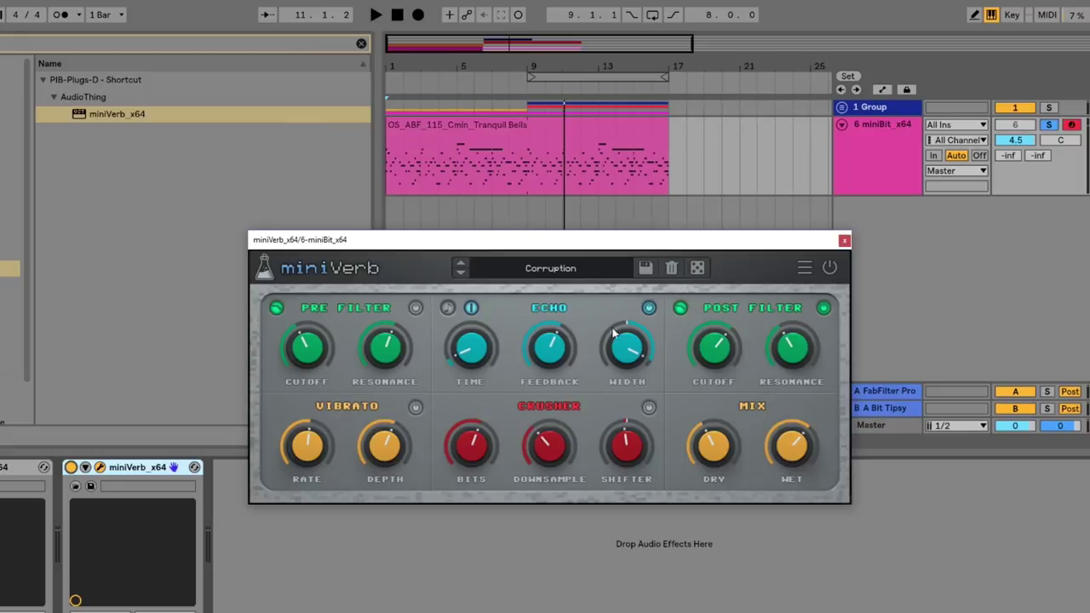
Browse the factory preset categories and load the Blades preset
{"action": "left_click", "coordinate": [528, 269]}
{"action": "mouse_move", "coordinate": [509, 287]}
{"action": "mouse_move", "coordinate": [634, 288]}
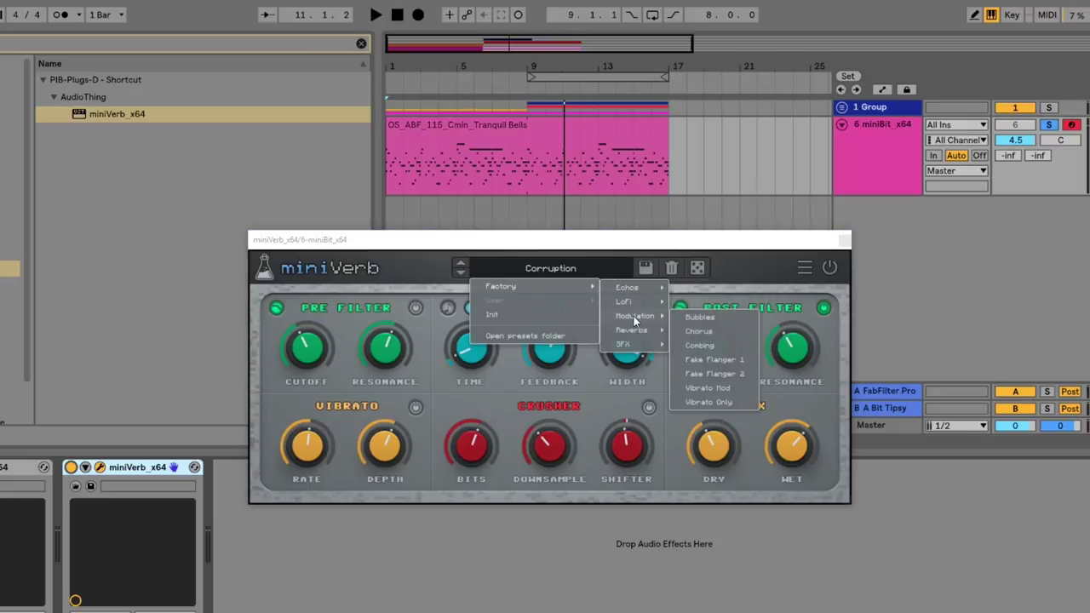
{"action": "mouse_move", "coordinate": [637, 335]}
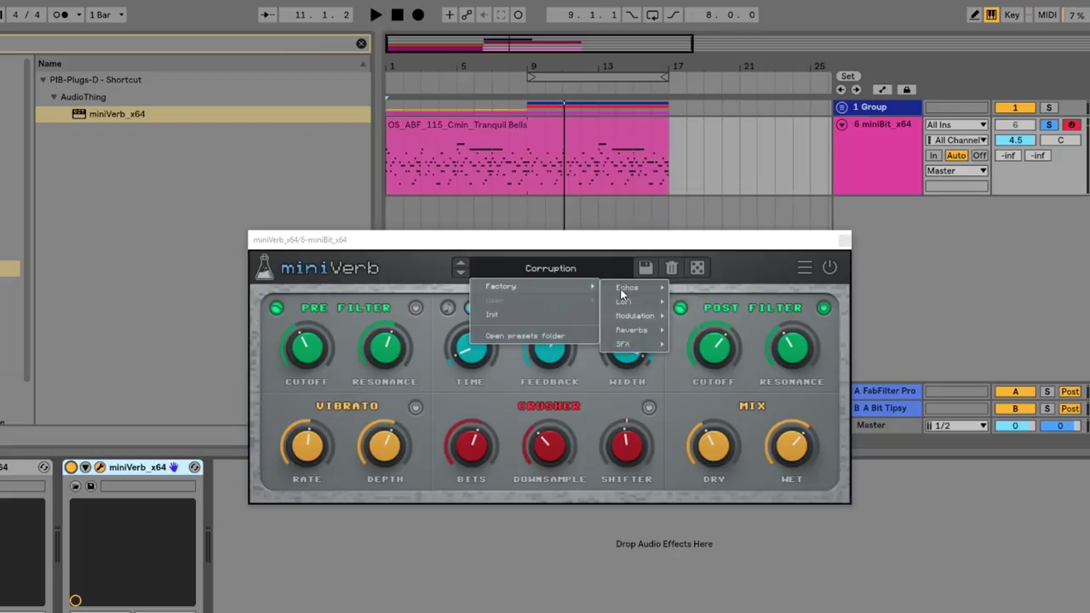
{"action": "left_click", "coordinate": [701, 304]}
Play the clip with the new preset, lowering the wet level and raising the dry level
{"action": "key", "text": "space"}
{"action": "left_click_drag", "start_coordinate": [792, 441], "coordinate": [790, 464]}
{"action": "left_click_drag", "start_coordinate": [719, 465], "coordinate": [776, 469]}
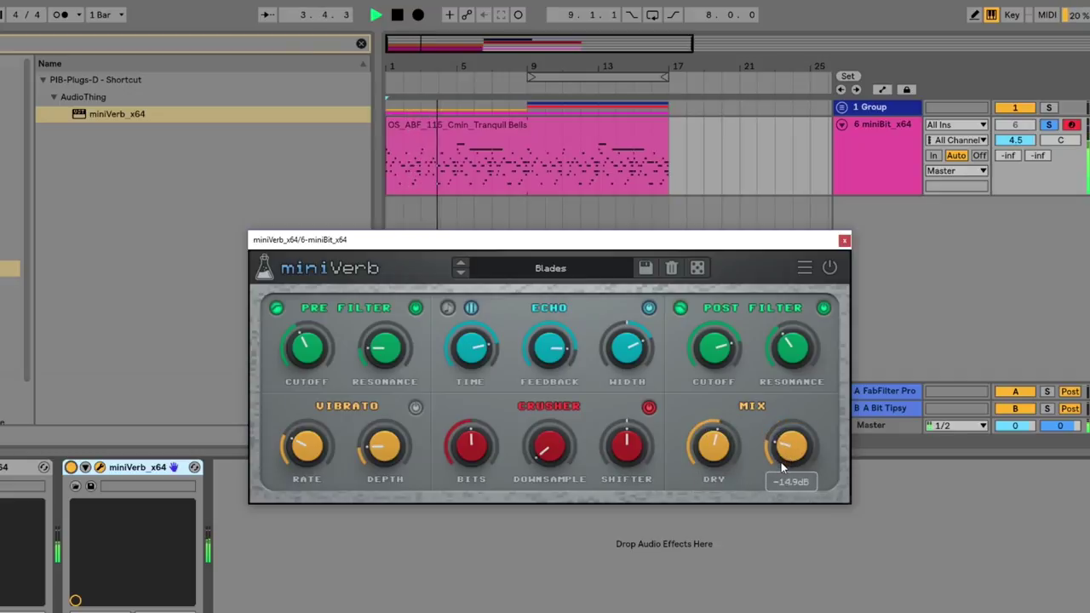
Turn off solo on the miniBit track and activate the track so it plays with the rest of the arrangement
{"action": "left_click", "coordinate": [1049, 125]}
{"action": "left_click", "coordinate": [1024, 125]}
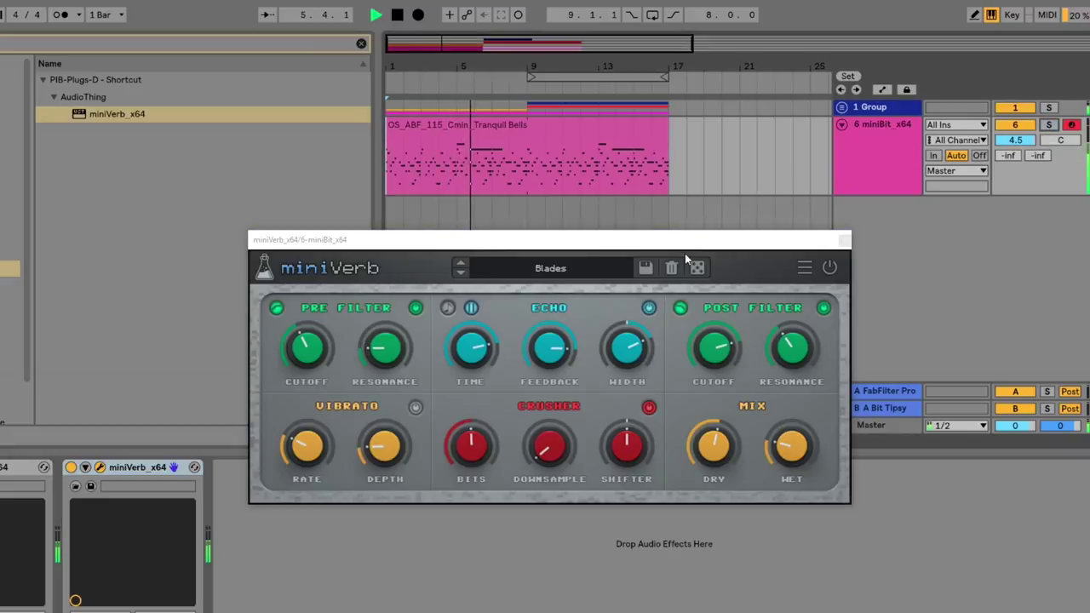